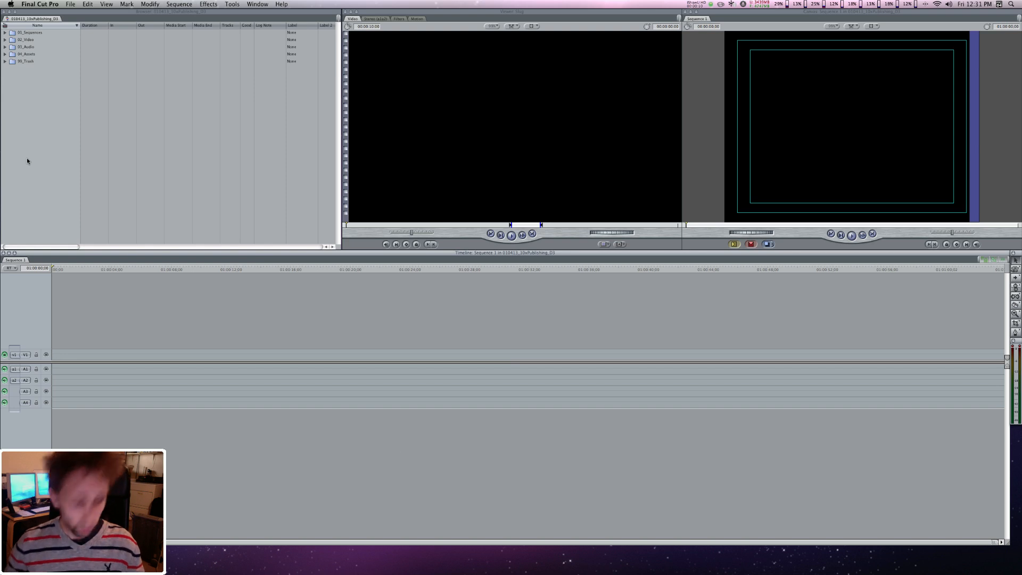
Hide the editing application and close the open Finder windows to clear the desktop
key("super+h")
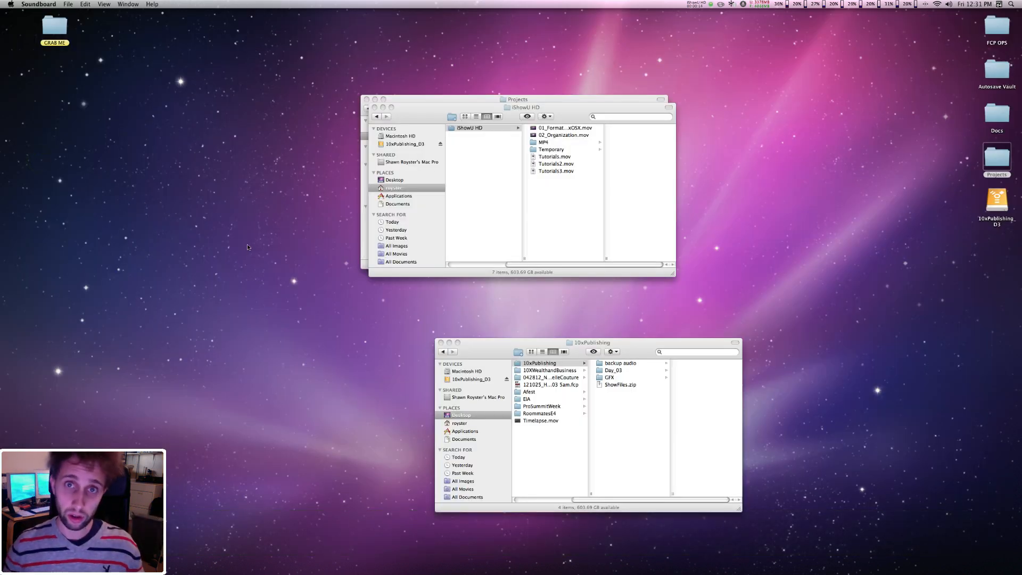
left_click(225, 245)
left_click(374, 107)
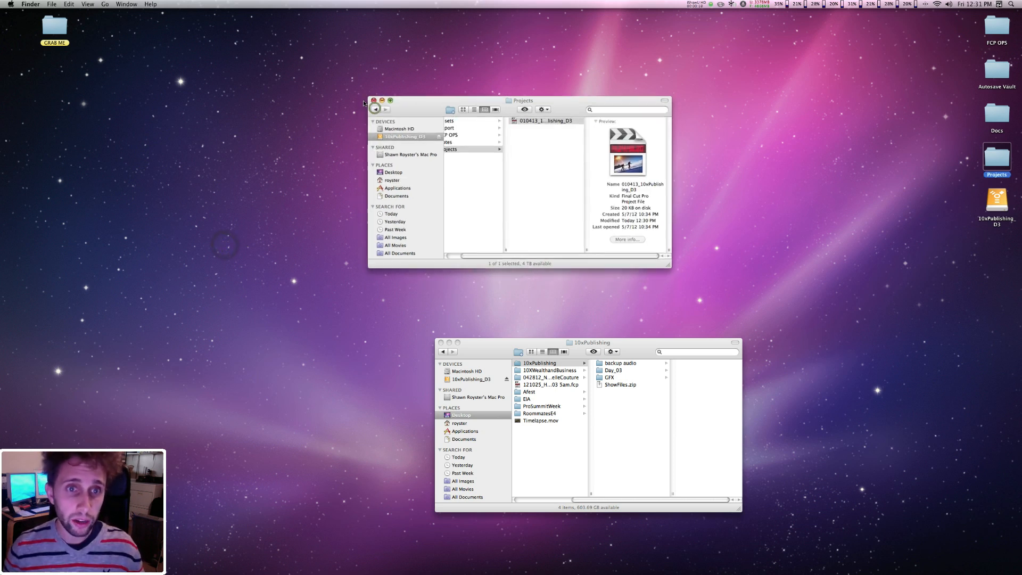
left_click(373, 100)
left_click(630, 226)
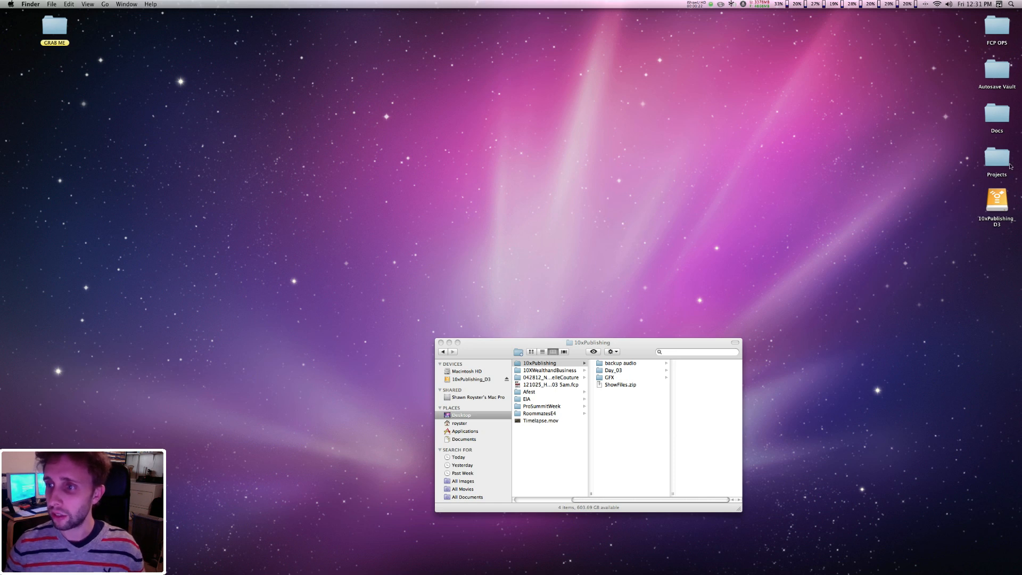
left_click(441, 342)
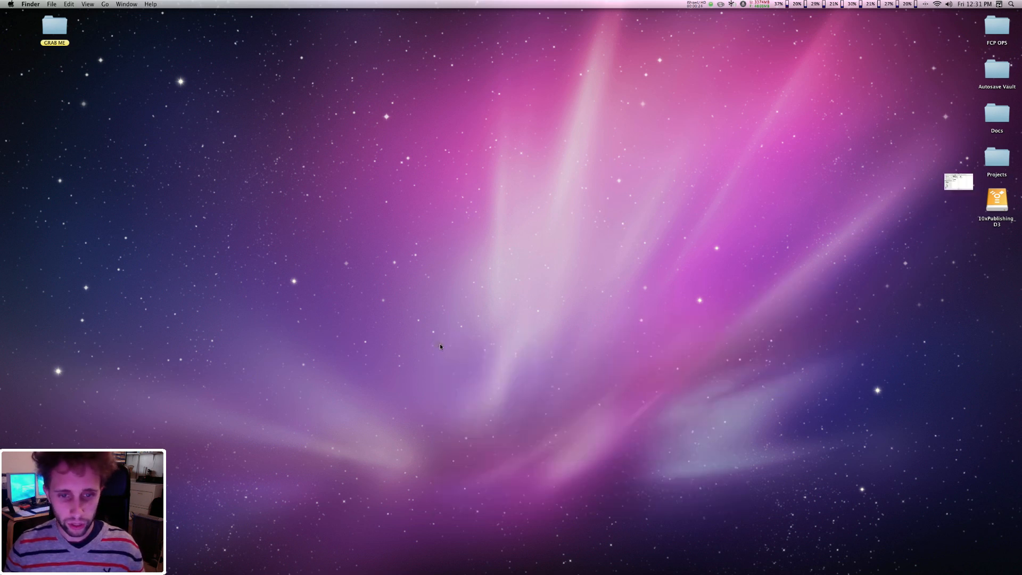
Move the 10xPublishing folder out of the Projects folder onto the desktop and close the folder window
double_click(1004, 169)
left_click_drag(645, 345, 592, 191)
left_click(559, 207)
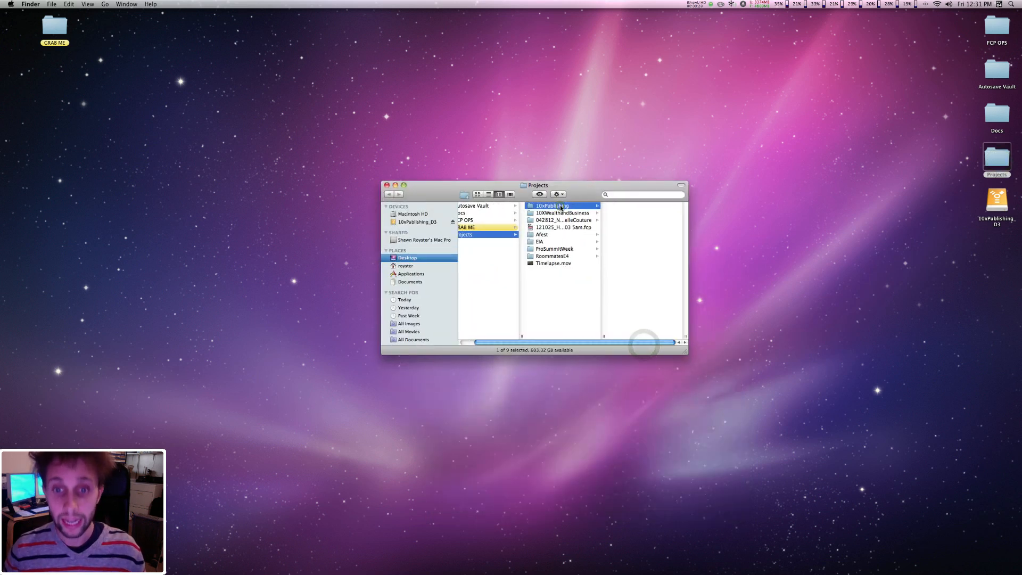
left_click(629, 213)
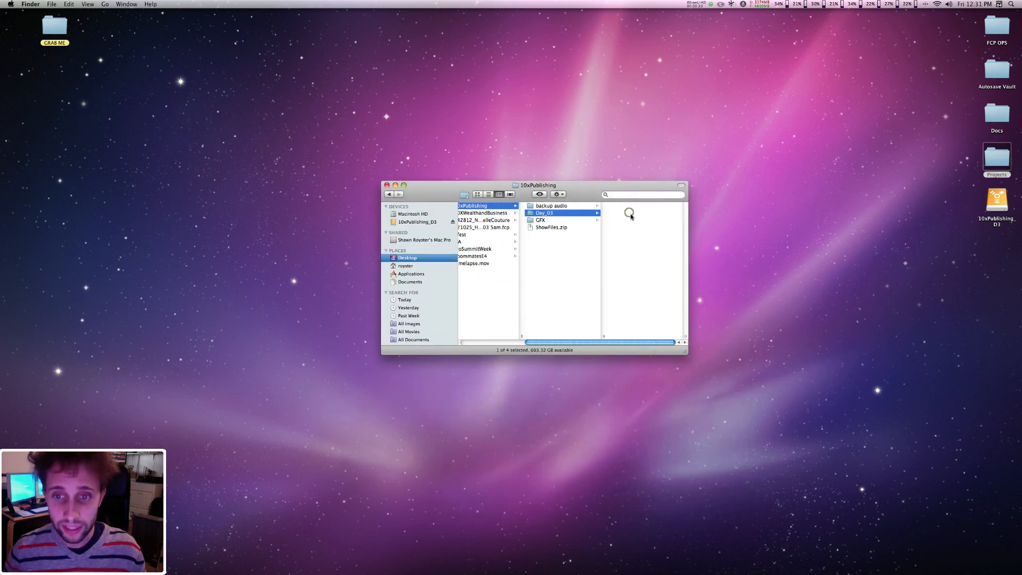
left_click(480, 208)
left_click_drag(480, 209, 1020, 166)
left_click(387, 185)
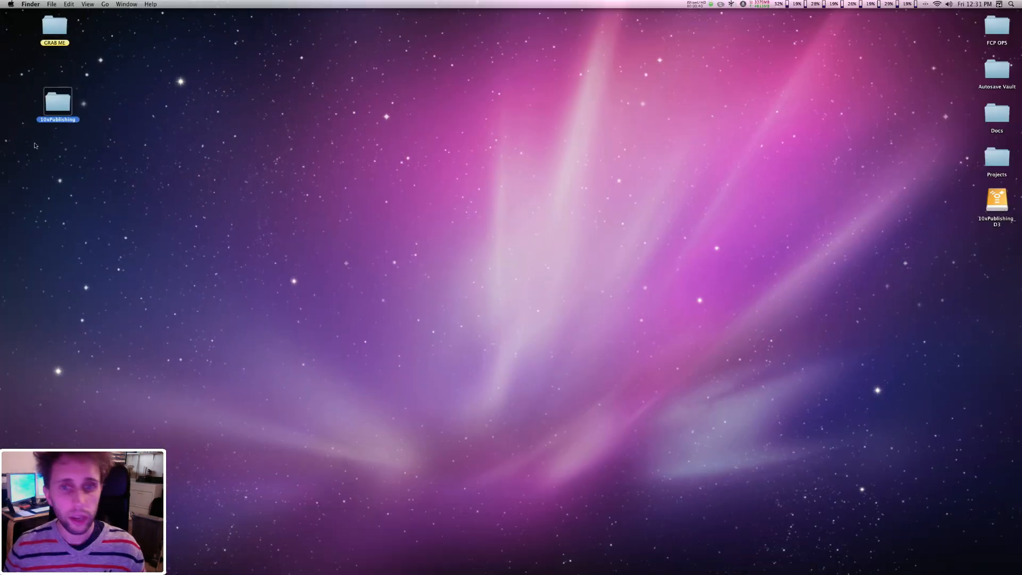
Switch to Final Cut Pro and open the Log and Transfer window
mouse_move(309, 573)
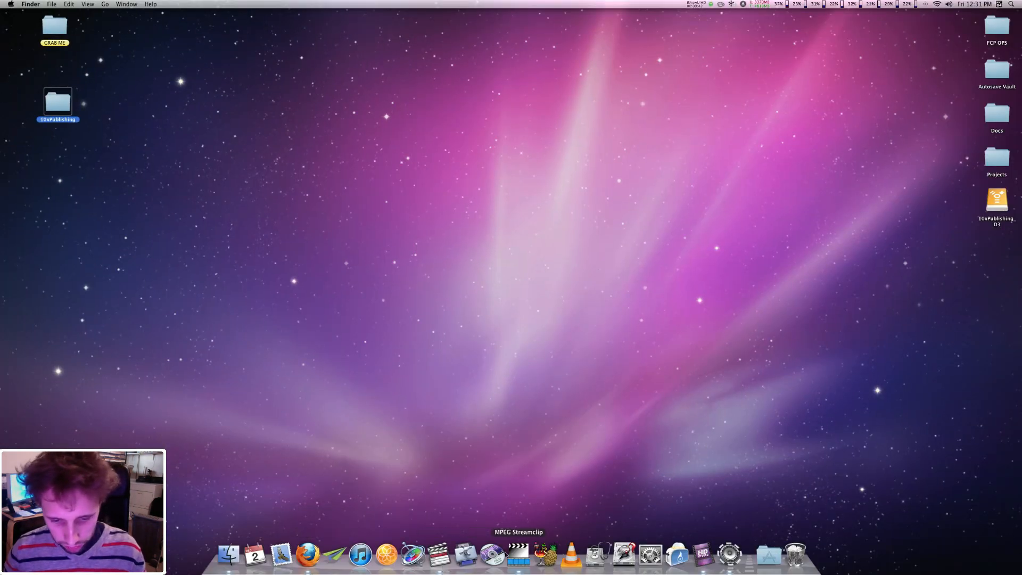
left_click(435, 557)
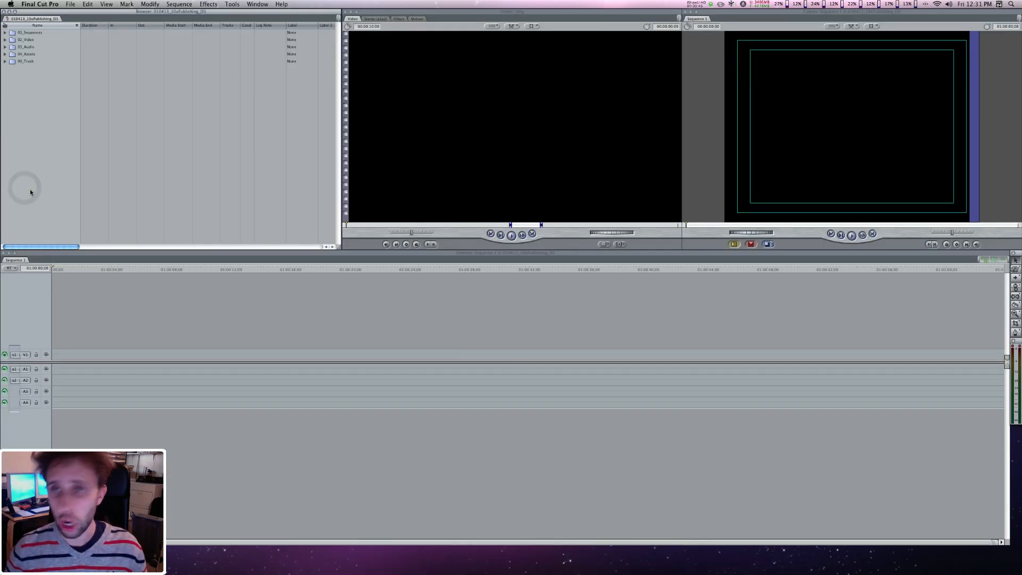
left_click(41, 3)
left_click(43, 3)
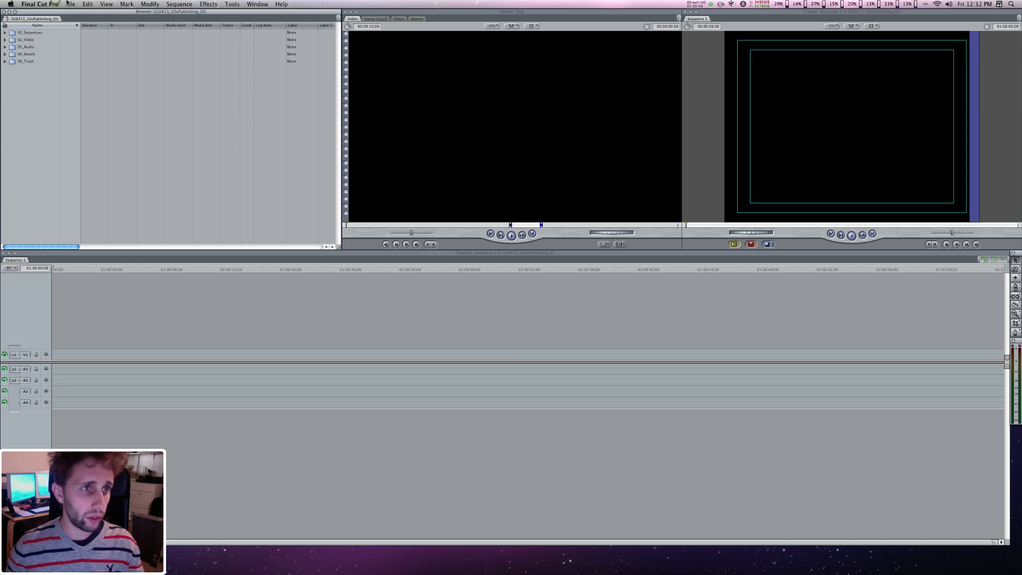
left_click(70, 3)
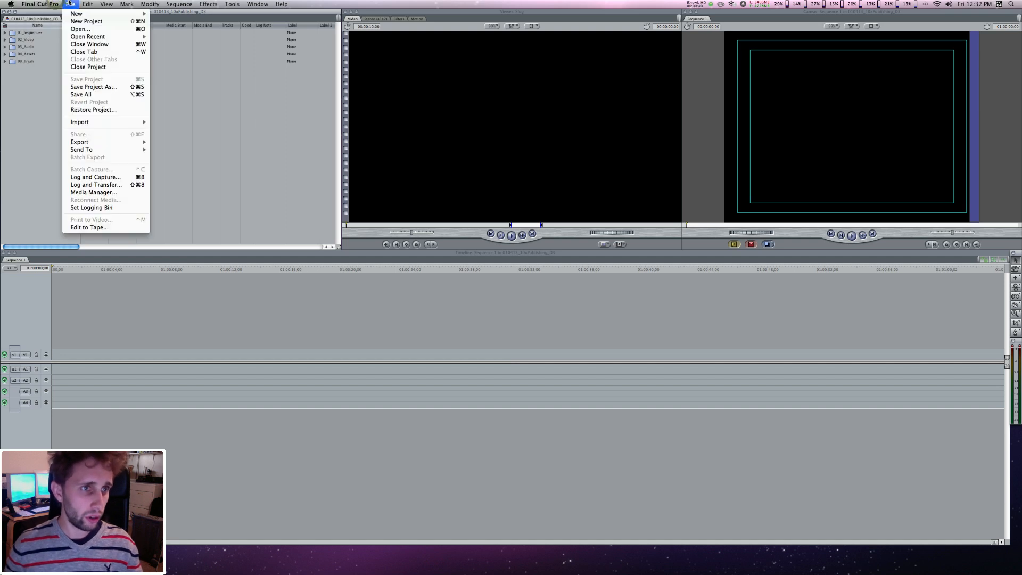
left_click(95, 184)
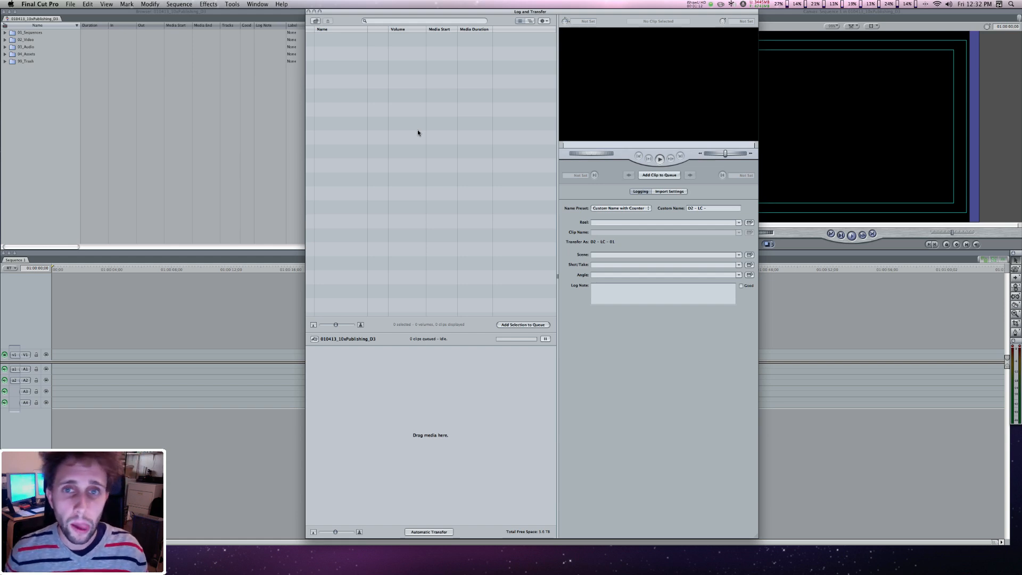
In the Log and Transfer import preferences, set the AVCHD target format to Apple ProRes 422 (LT)
left_click(544, 20)
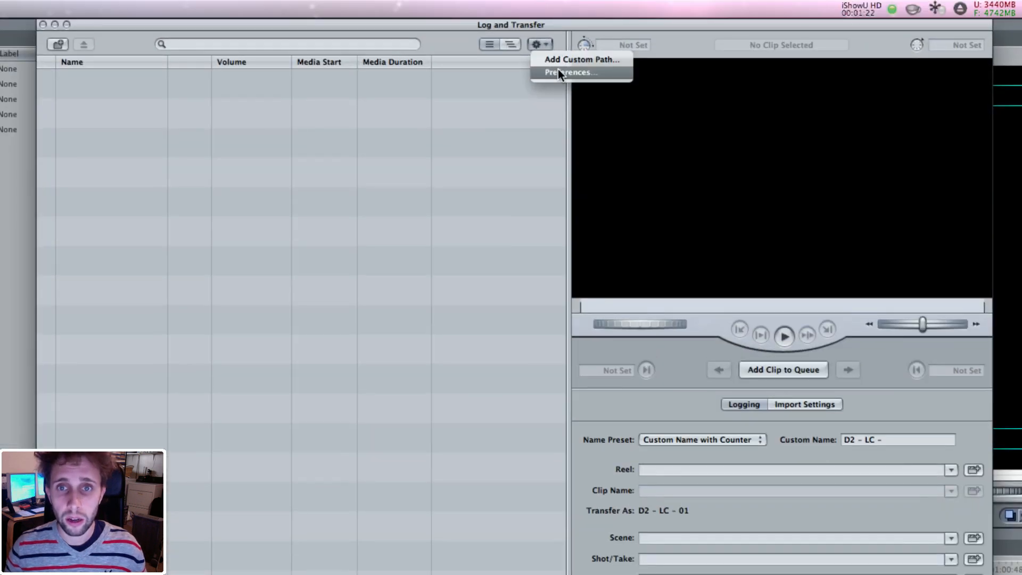
left_click(559, 72)
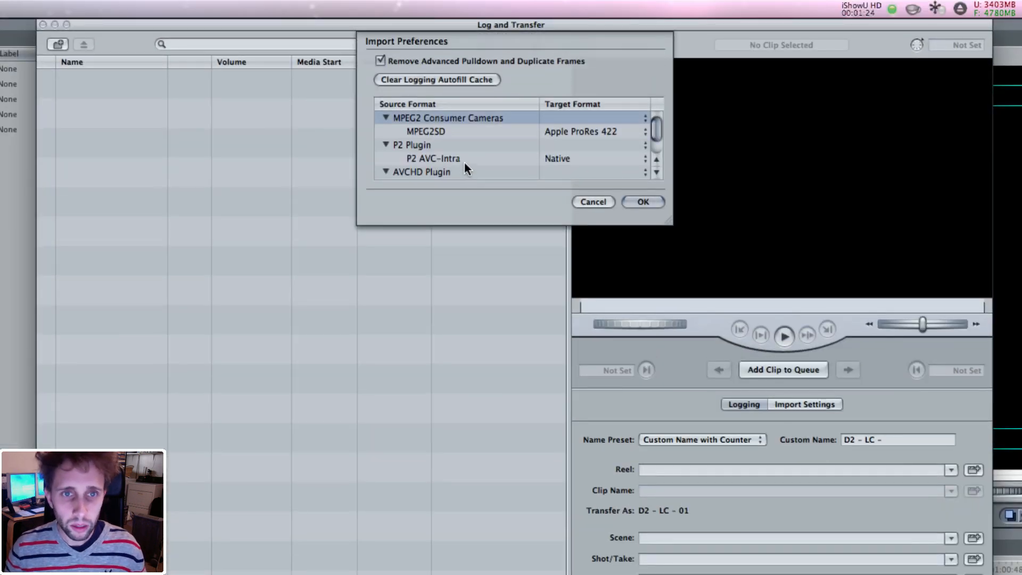
scroll(464, 162, "down", 2)
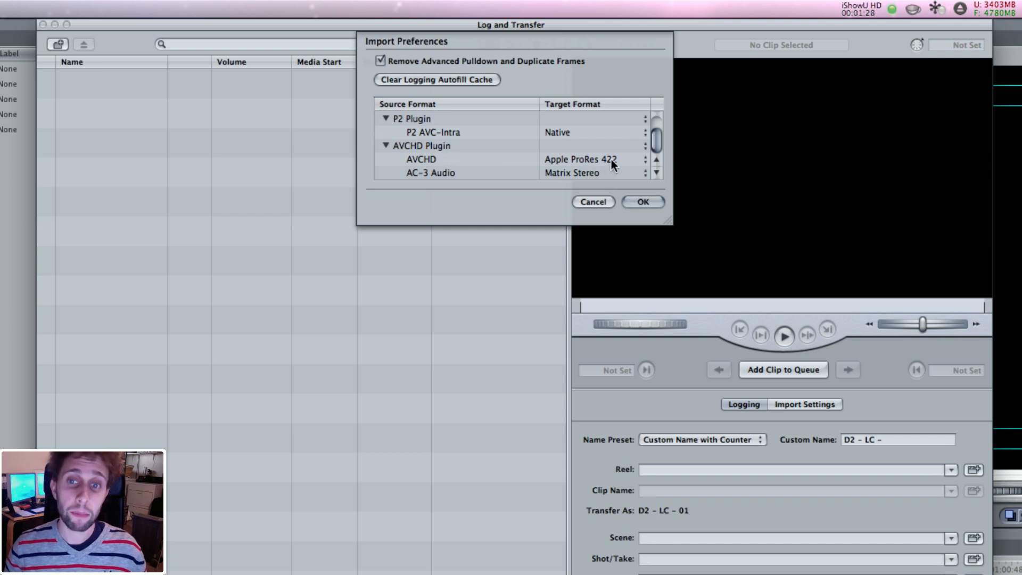
left_click(638, 159)
left_click(638, 171)
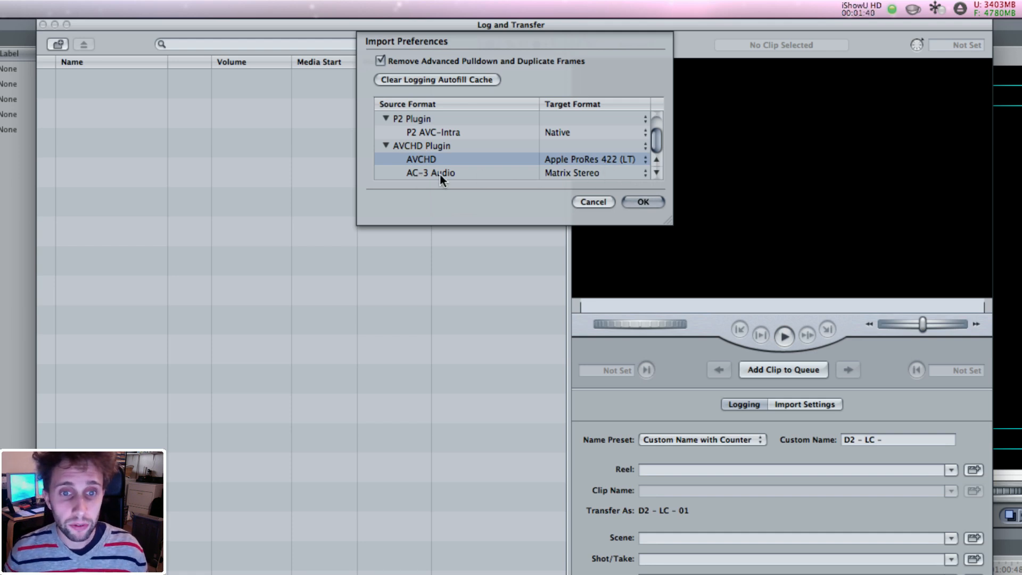
Set the AC-3 Audio target format to Plain Stereo and accept the import preferences
left_click(643, 172)
left_click(618, 184)
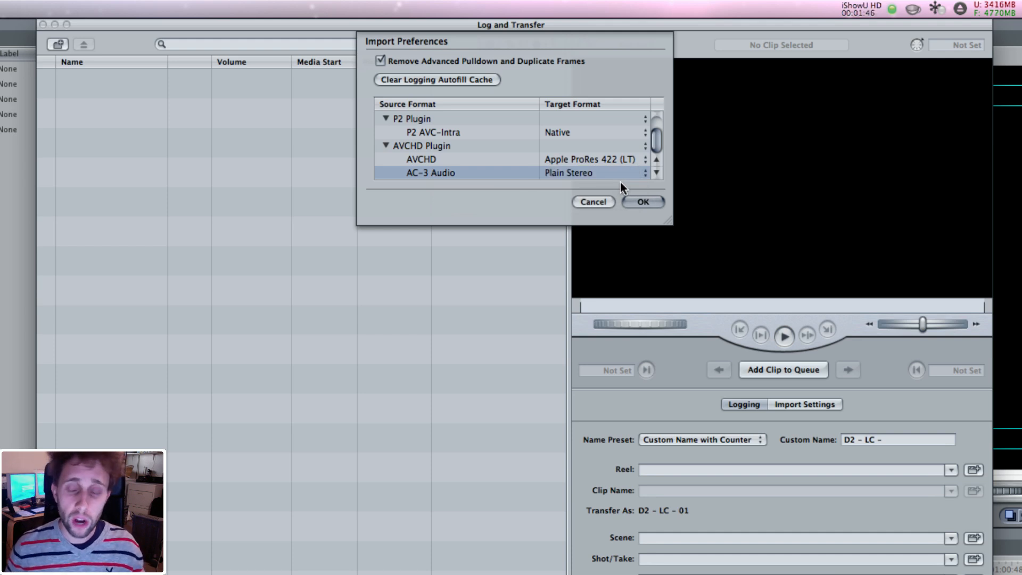
left_click(644, 173)
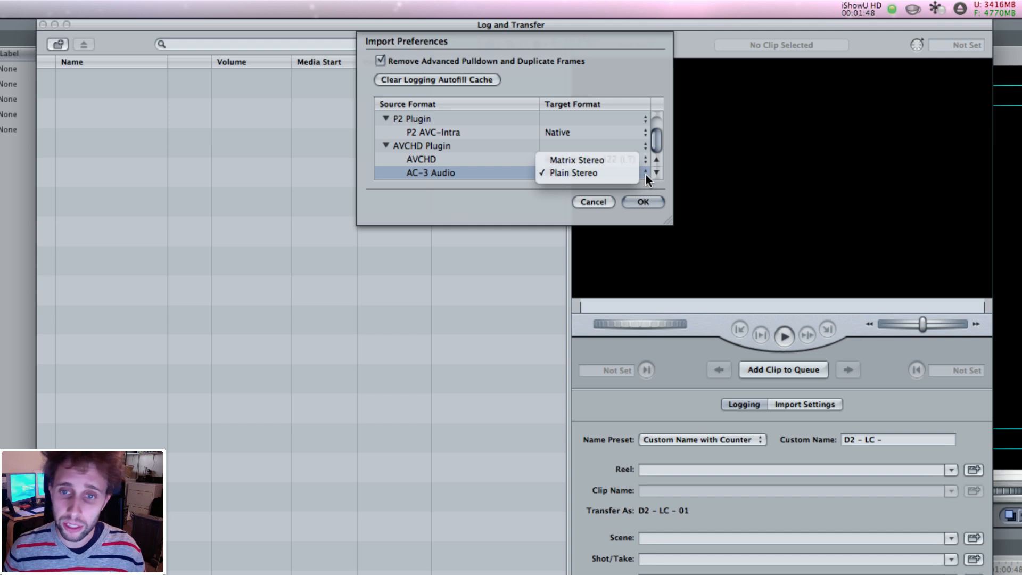
left_click(621, 176)
left_click(648, 199)
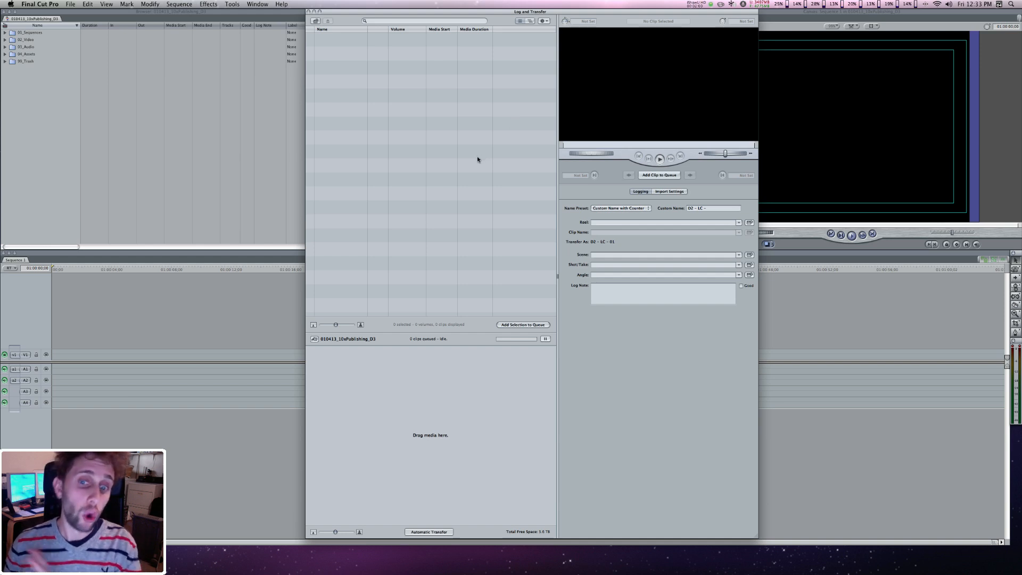
Start adding media folders, browse to Day_03 inside the desktop's 10xPublishing folder, and select all its card folders
left_click(316, 21)
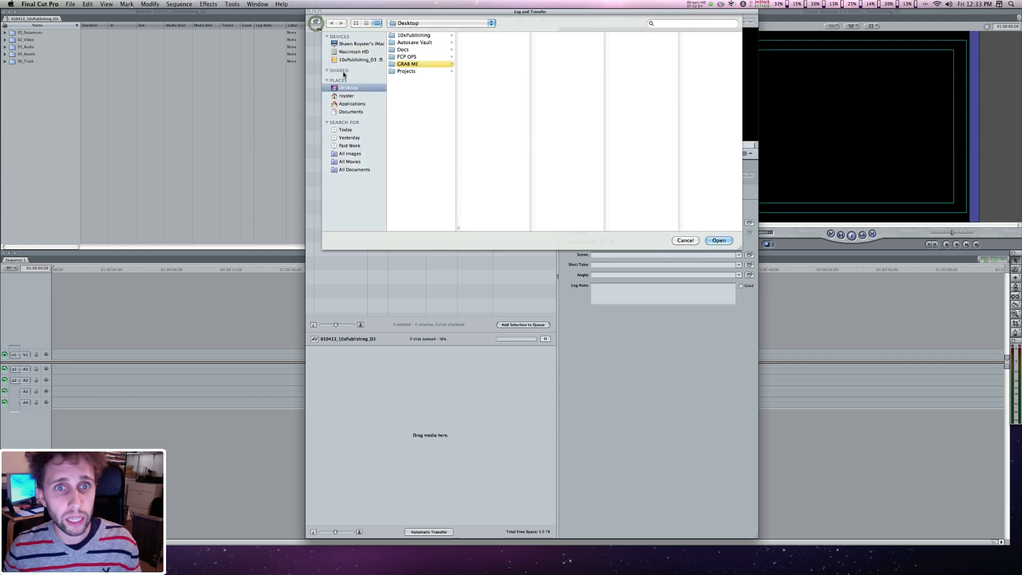
left_click(426, 37)
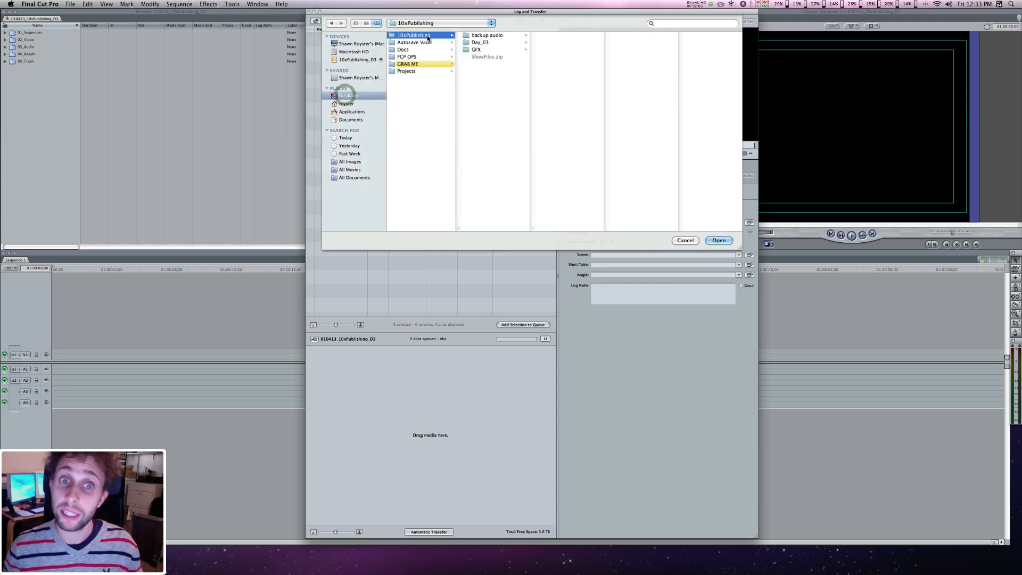
left_click(478, 44)
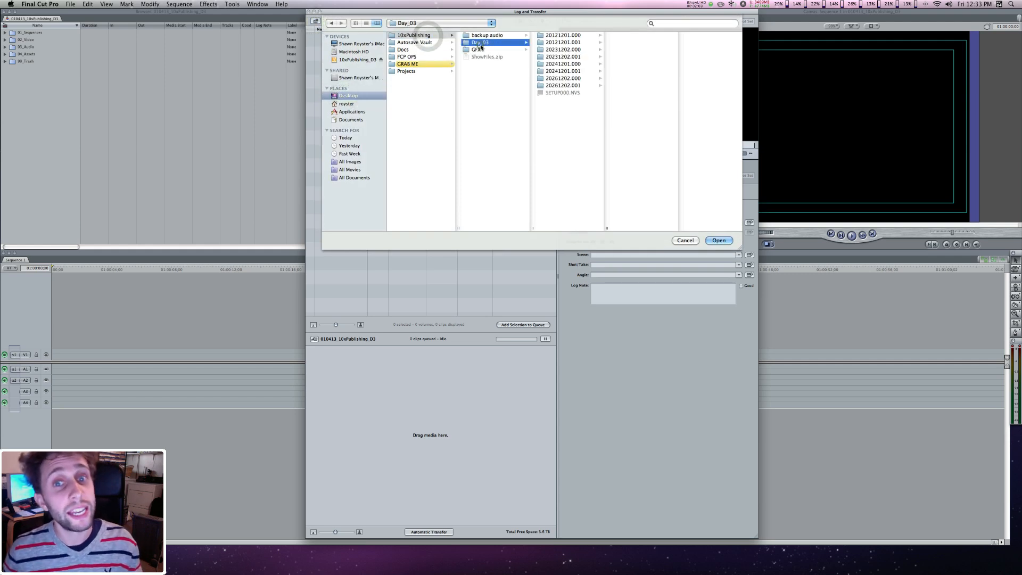
left_click(569, 36)
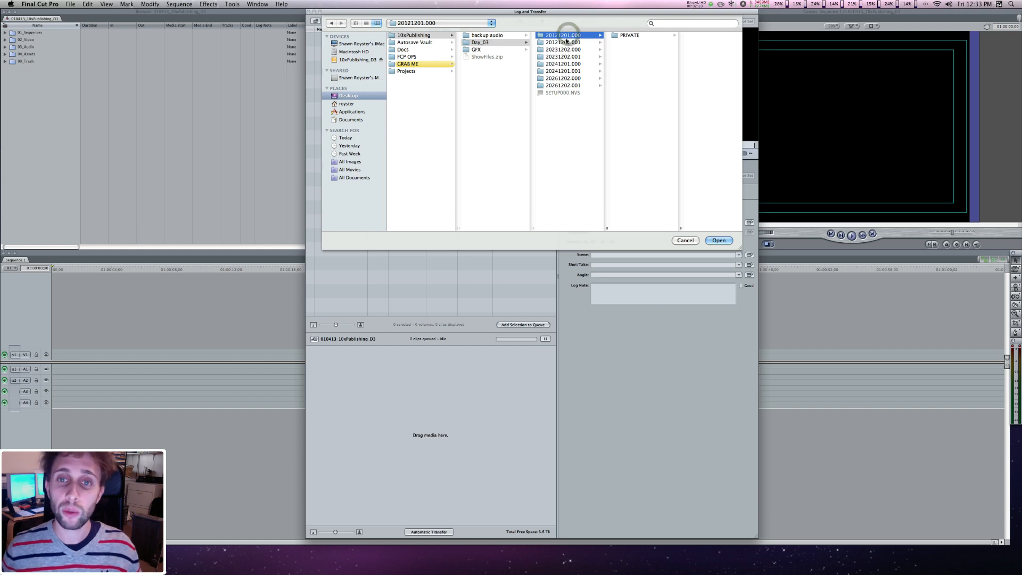
left_click(569, 86, "shift")
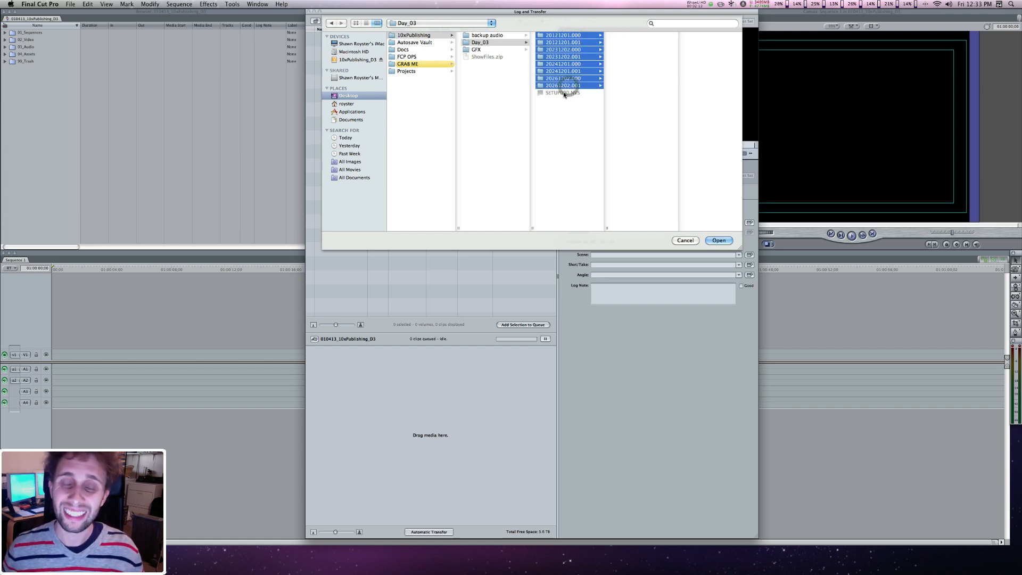
Examine the nested folder structure inside card folder 20121201.000, including PRIVATE and AVCHD
left_click(563, 71)
left_click(566, 35)
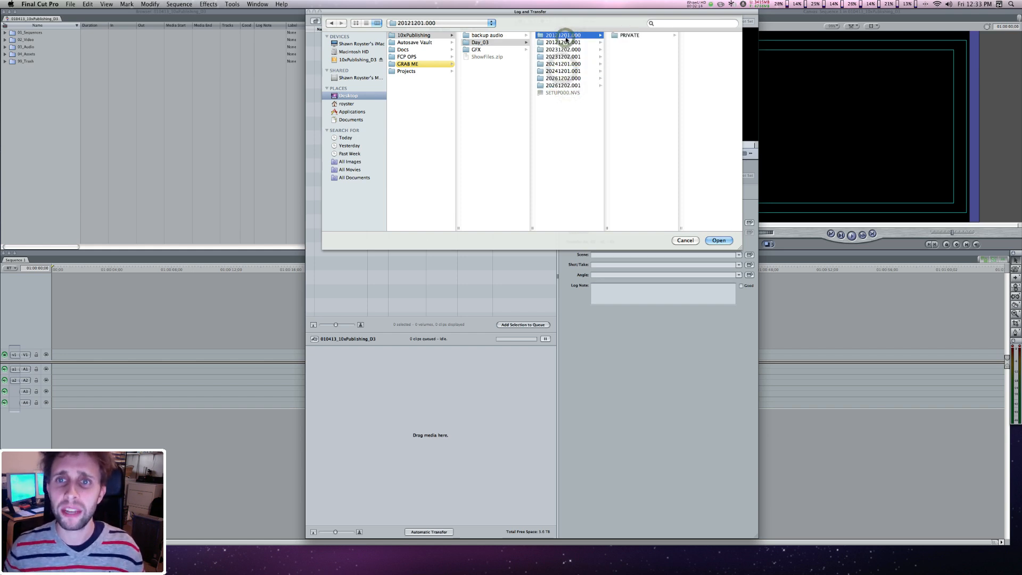
key("Right")
key("Right")
key("Right")
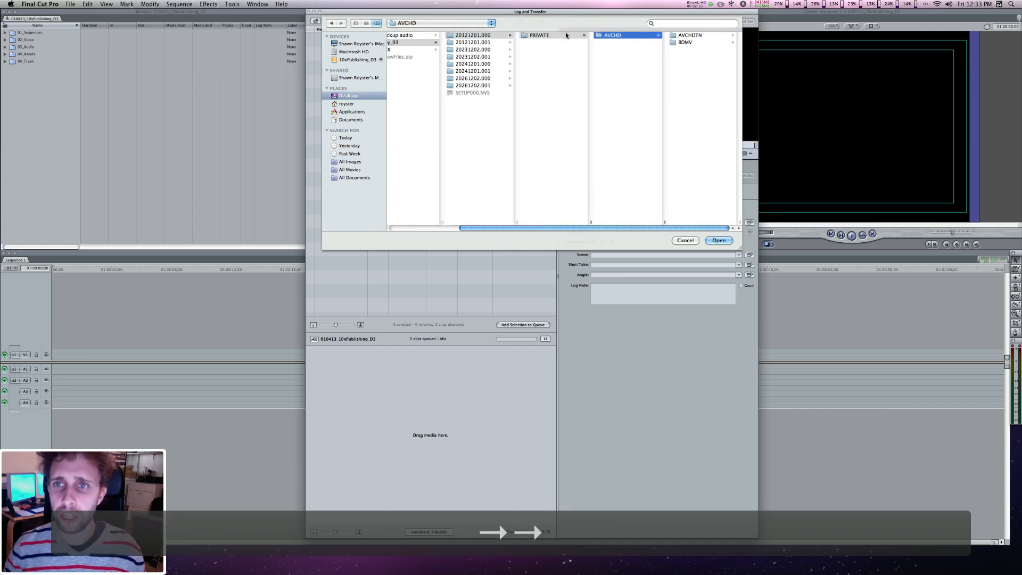
key("Down")
key("Right")
key("Down")
key("Down")
key("Up")
key("Up")
key("Left")
key("Left")
key("Left")
key("Left")
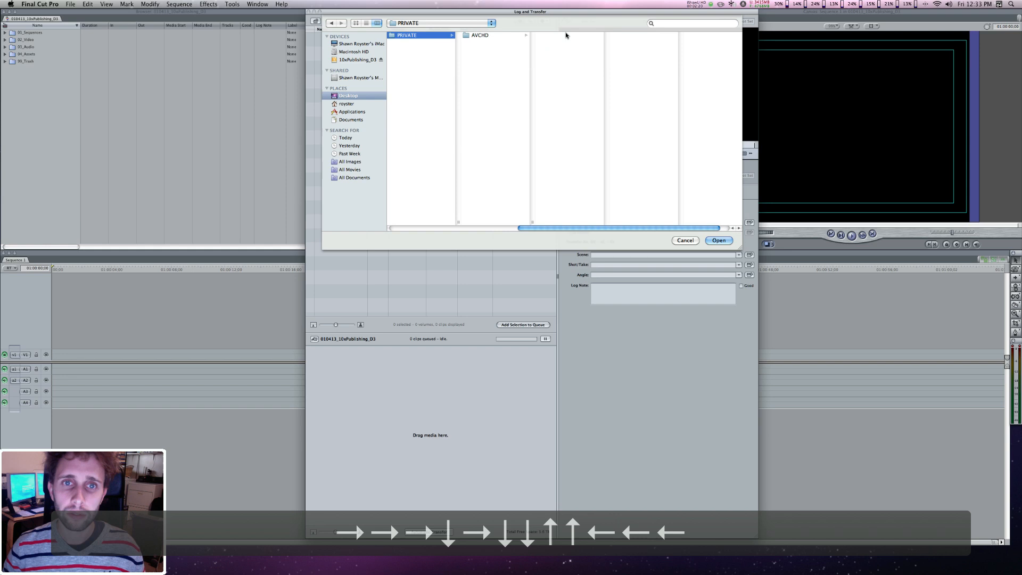
Select the eight card folders from 20121201.000 through 20261202.001 and load them into Log and Transfer
key("shift+Down")
key("shift+Down")
key("shift+Down")
key("shift+Down")
key("shift+Down")
key("shift+Down")
key("shift+Down")
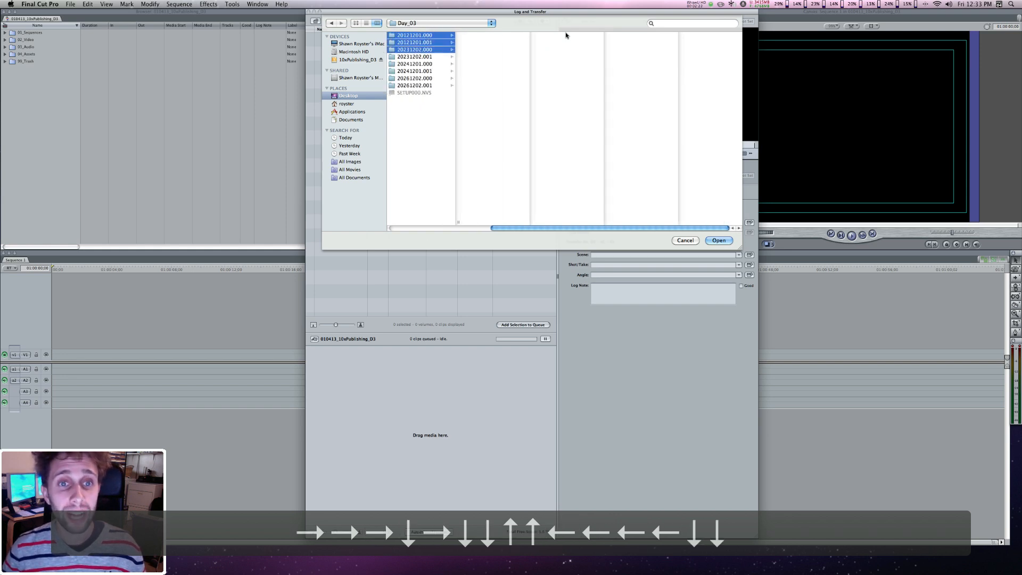
left_click(719, 240)
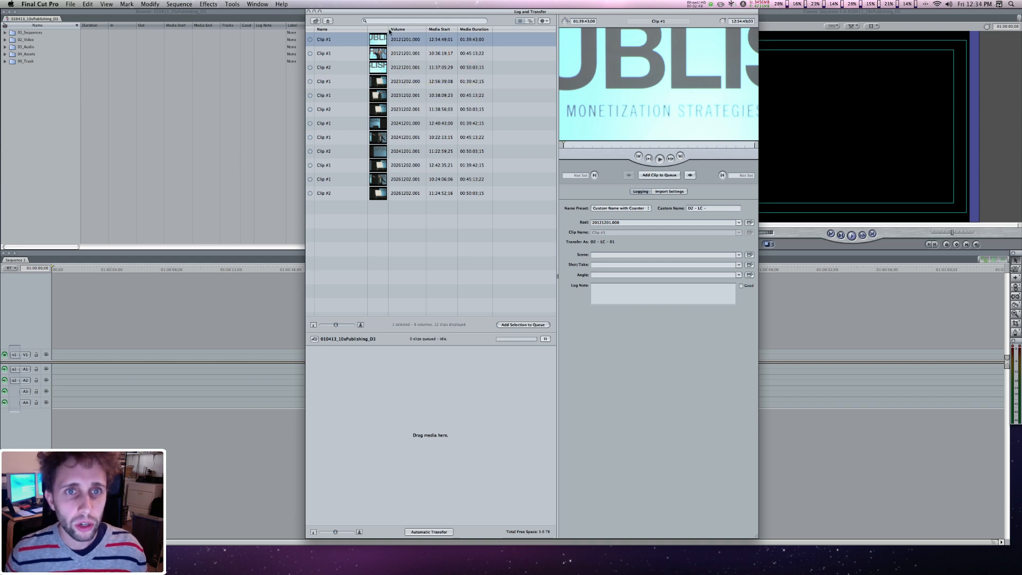
Select the three clips from volumes 20121201.000 and 20121201.001 and open the naming presets for editing
left_click(404, 68, "shift")
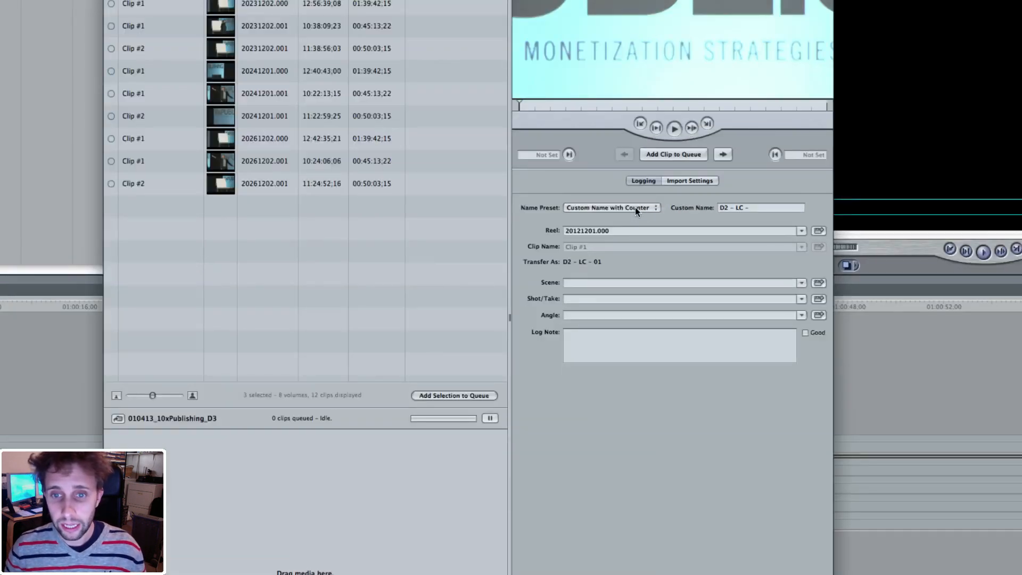
left_click(636, 207)
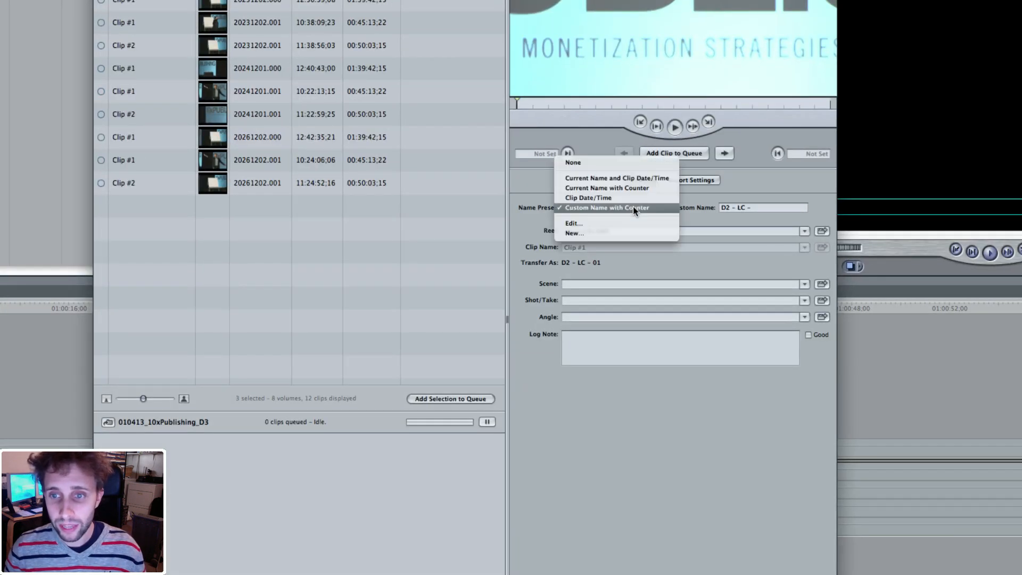
left_click(586, 225)
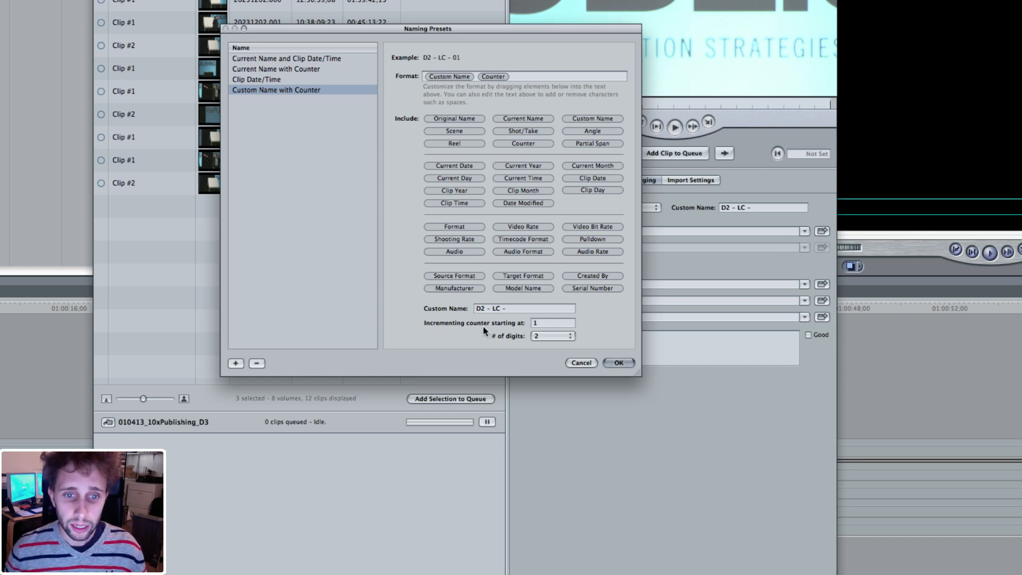
Change the custom name in the Custom Name with Counter preset to "D3 - C1 -"
left_click(478, 308)
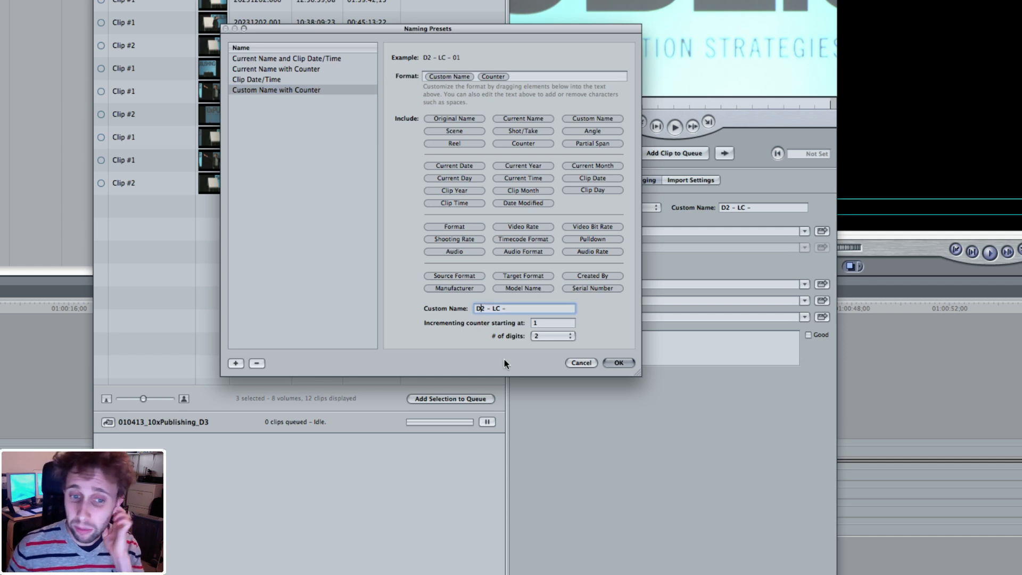
key("Right")
key("BackSpace")
type("3")
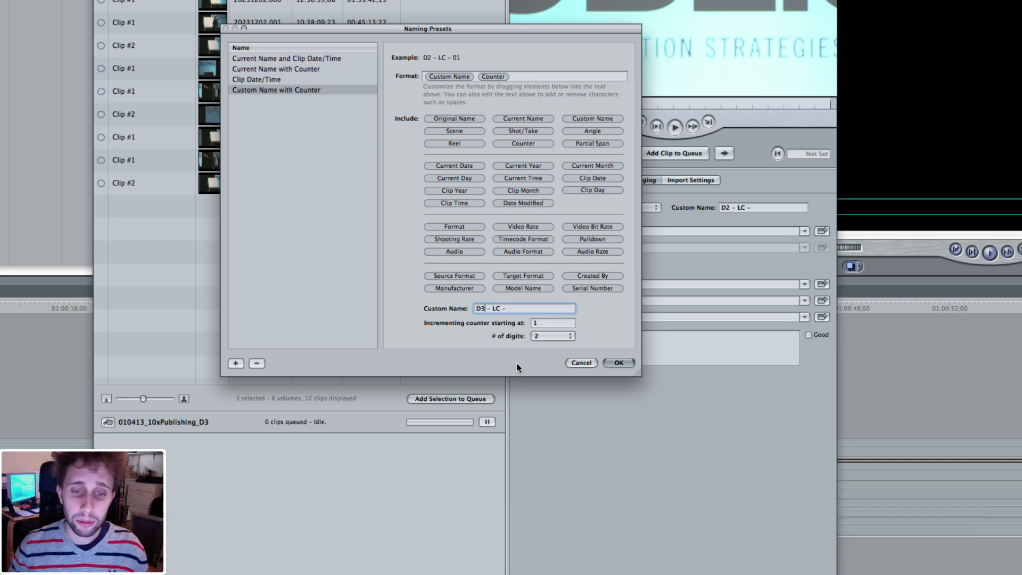
key("Right")
key("Right")
key("Right")
key("Right")
key("Right")
key("BackSpace")
key("BackSpace")
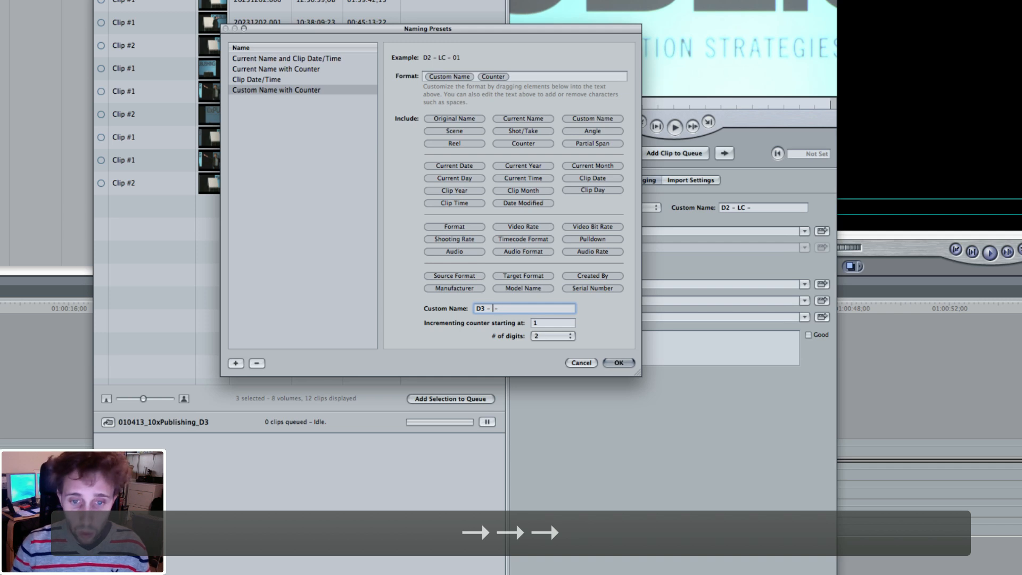
type("C")
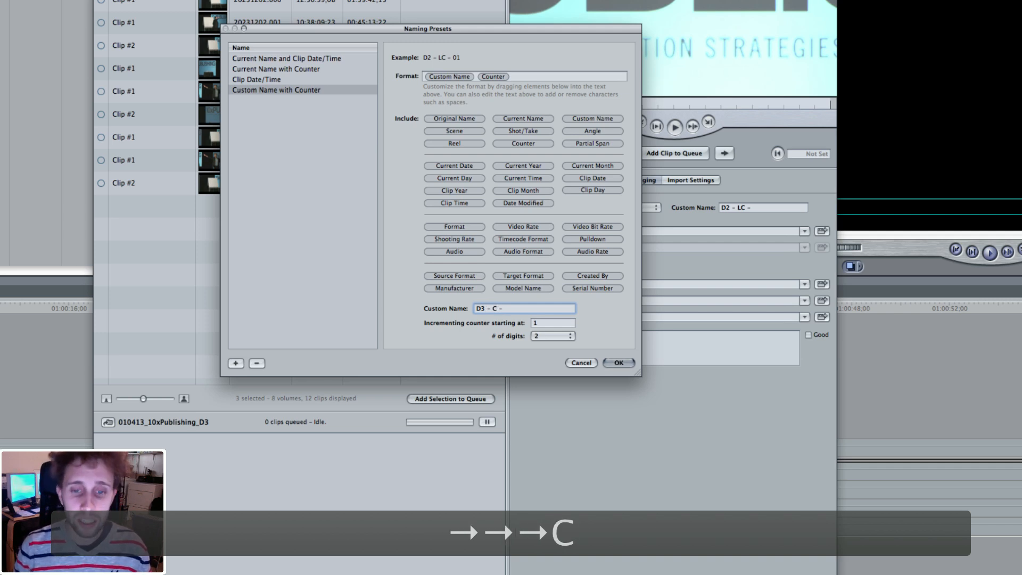
type("1")
key("Right")
key("Right")
key("Right")
key("Right")
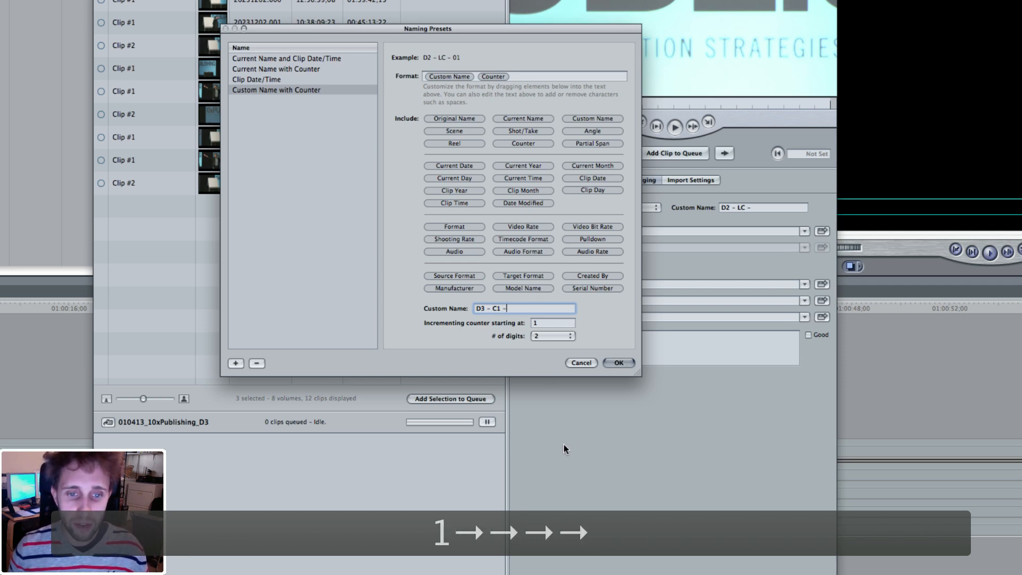
key("Left")
key("Left")
key("Left")
key("Left")
key("Left")
key("Left")
key("Left")
key("Left")
key("Left")
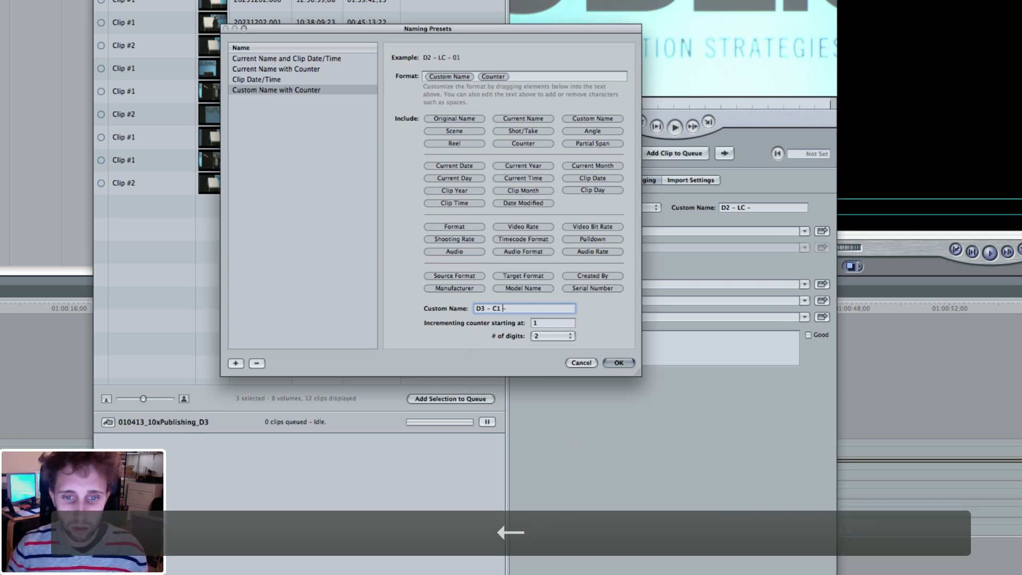
key("Right")
key("Right")
key("Right")
key("Right")
key("Right")
key("Right")
key("Right")
key("Right")
key("Right")
key("Right")
key("Right")
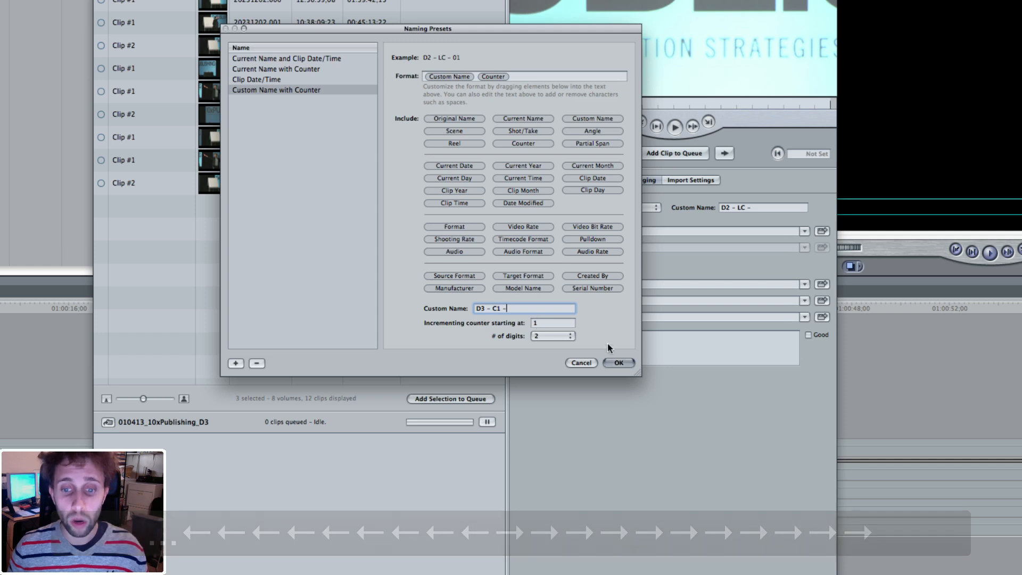
Apply the edited naming preset and add the three selected clips to the transfer queue
left_click(619, 363)
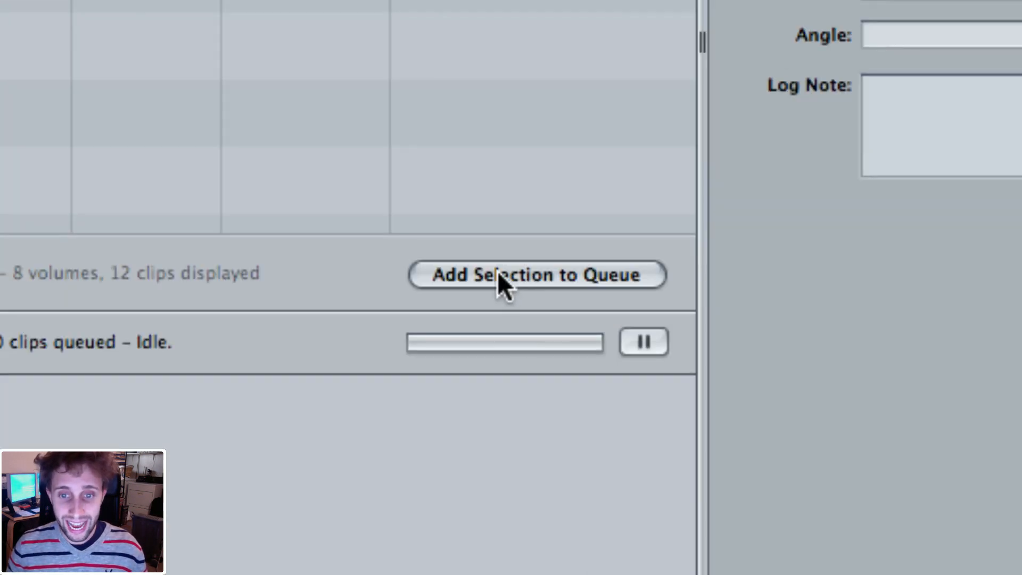
left_click(545, 274)
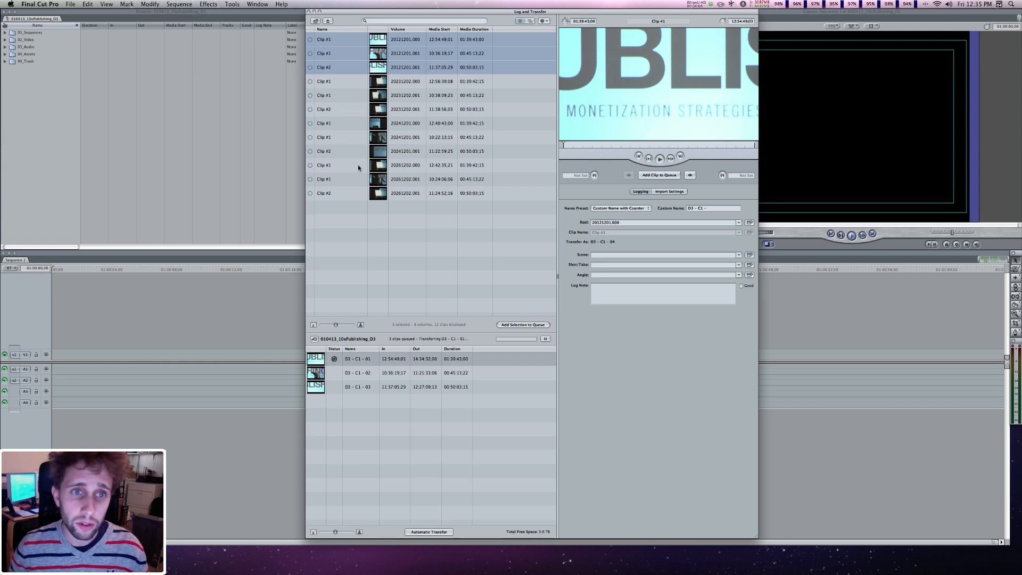
Preview the clip from volume 20231202.000, and select the three clips from volumes 20231202.000 and 20231202.001
left_click(378, 84)
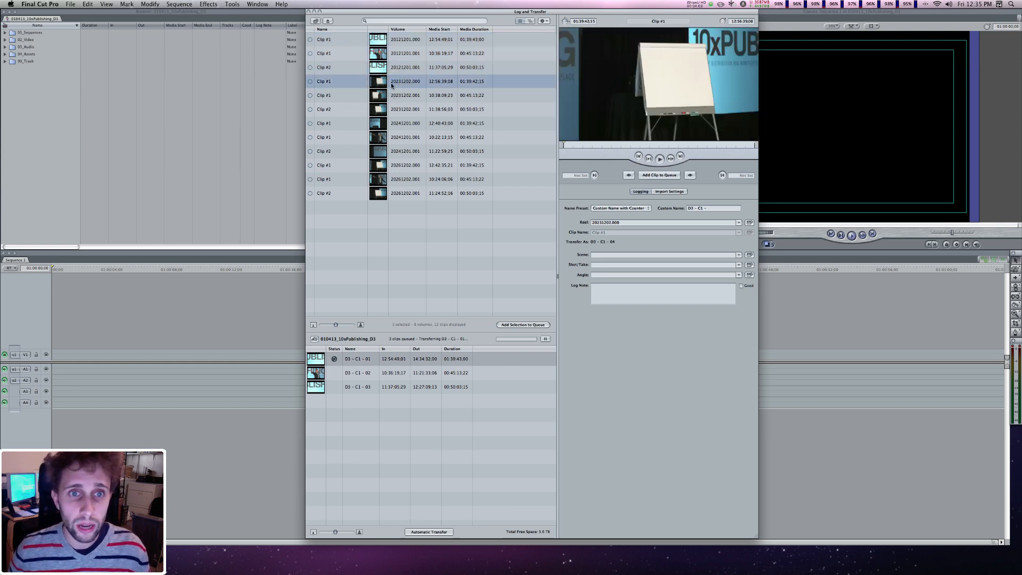
left_click_drag(609, 147, 567, 146)
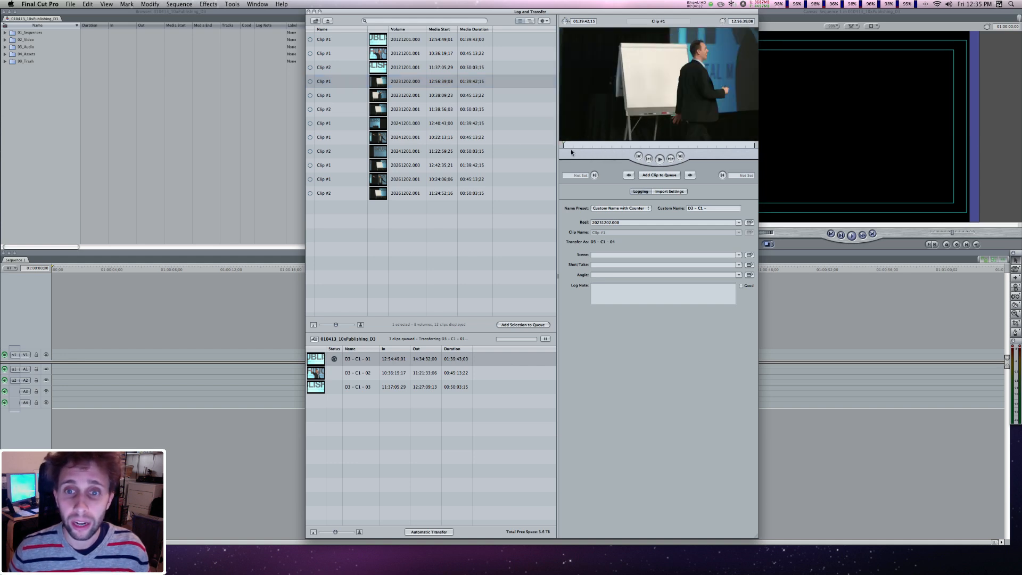
left_click(408, 110, "shift")
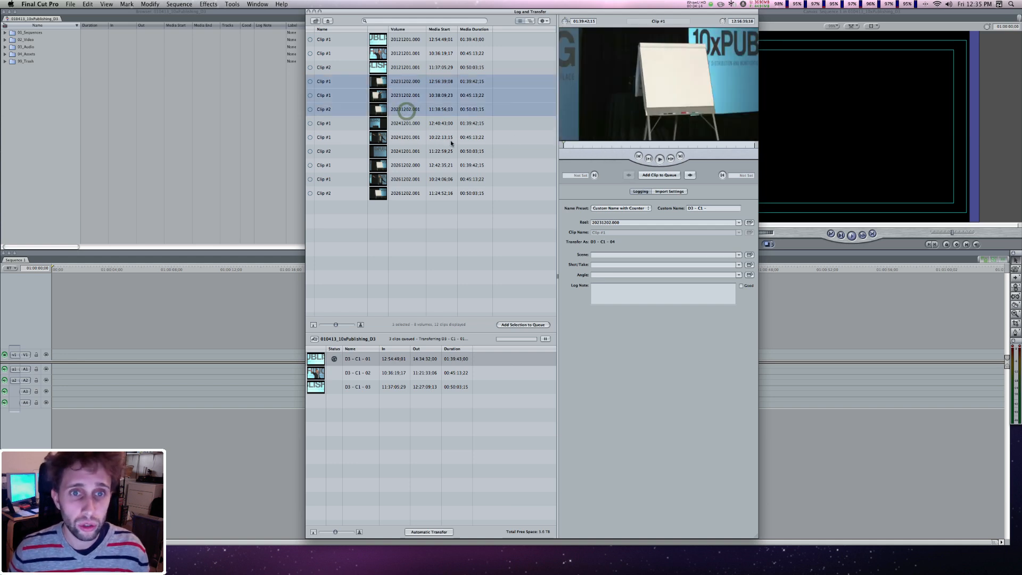
Set the naming preset's custom name to "D3 - C2 -" with the counter starting at 1, and queue the selected clips
left_click(633, 209)
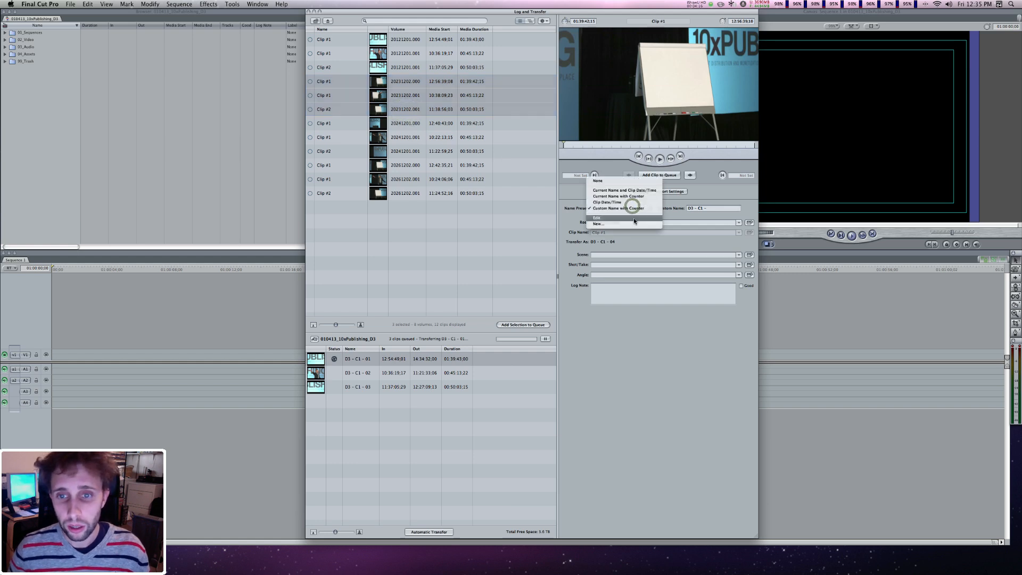
left_click(632, 219)
left_click(551, 271)
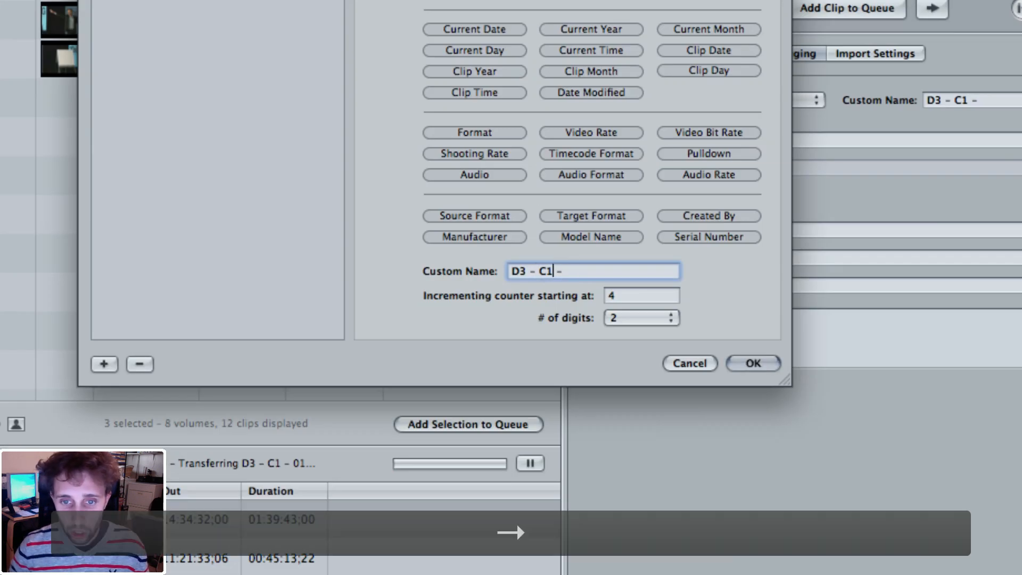
key("BackSpace")
type("2")
double_click(622, 298)
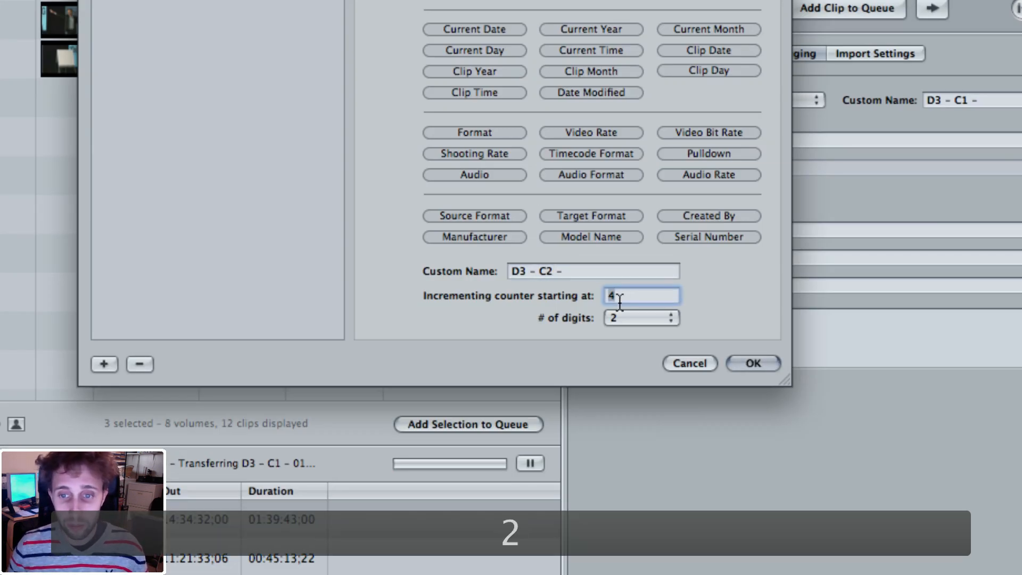
type("1")
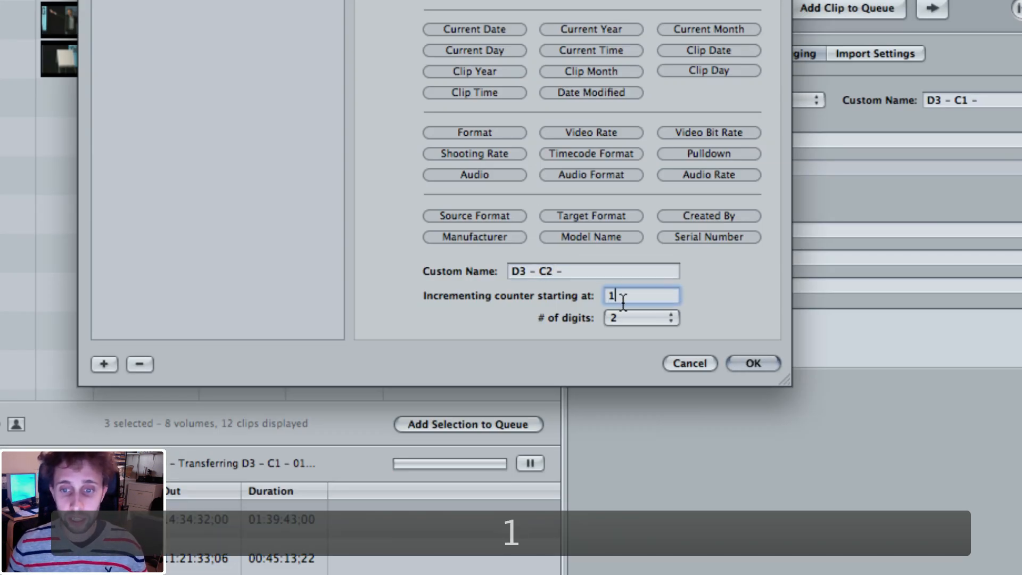
left_click(740, 360)
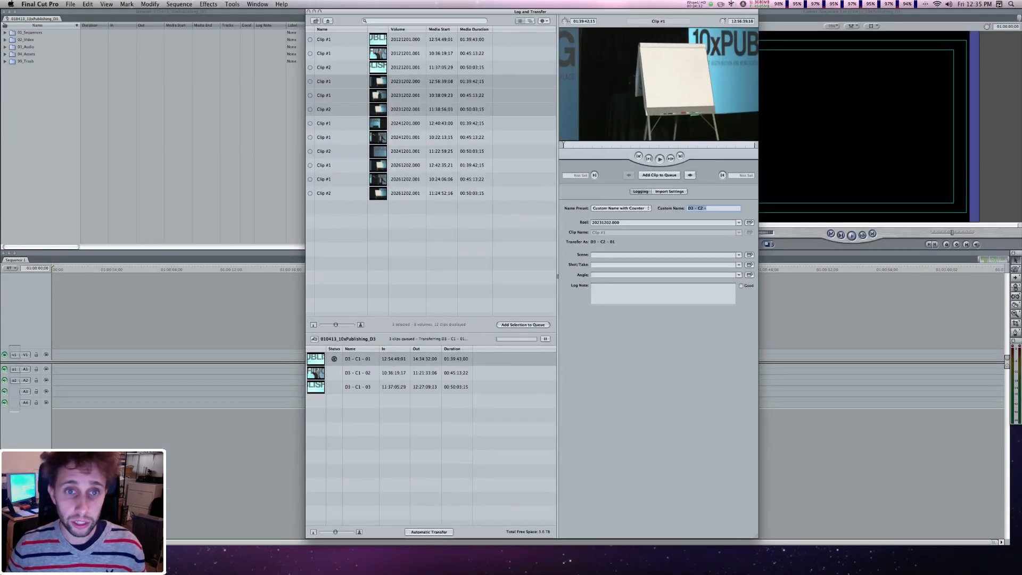
left_click(516, 325)
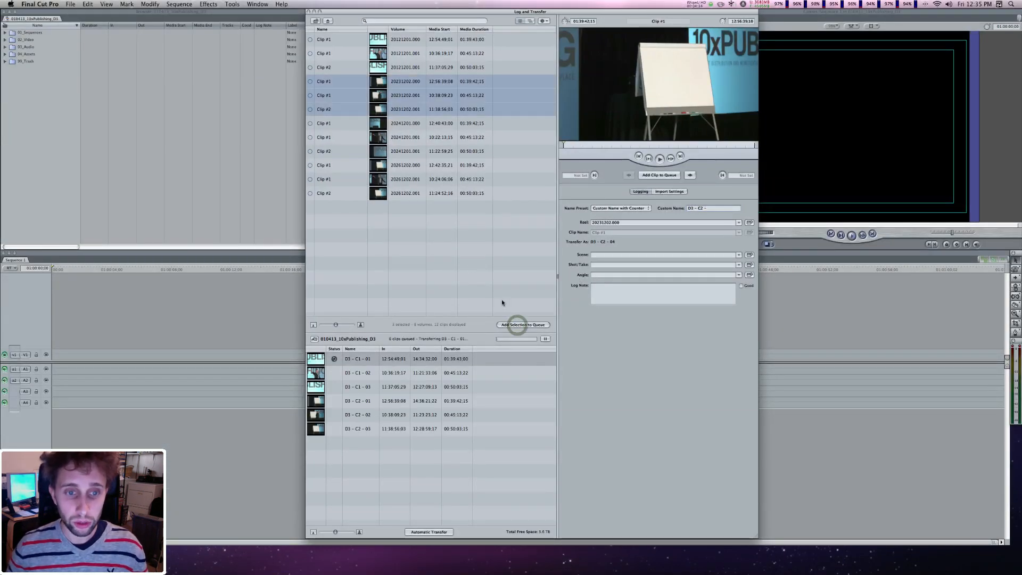
Queue the three clips from volumes 20241201.000 and 20241201.001 with the custom name "D3 - C3 -" and the counter starting at 1
left_click(405, 123)
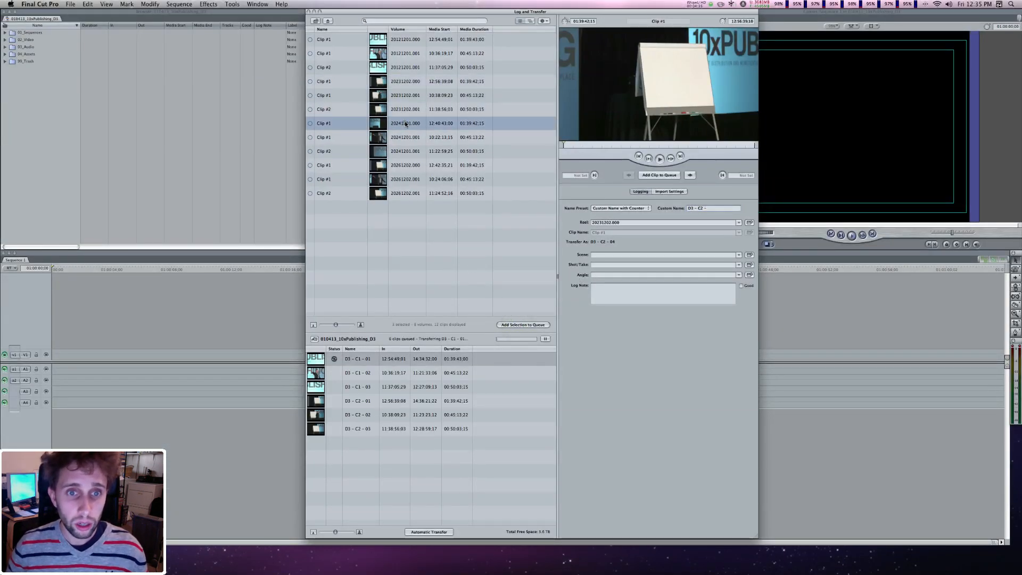
left_click(402, 151, "shift")
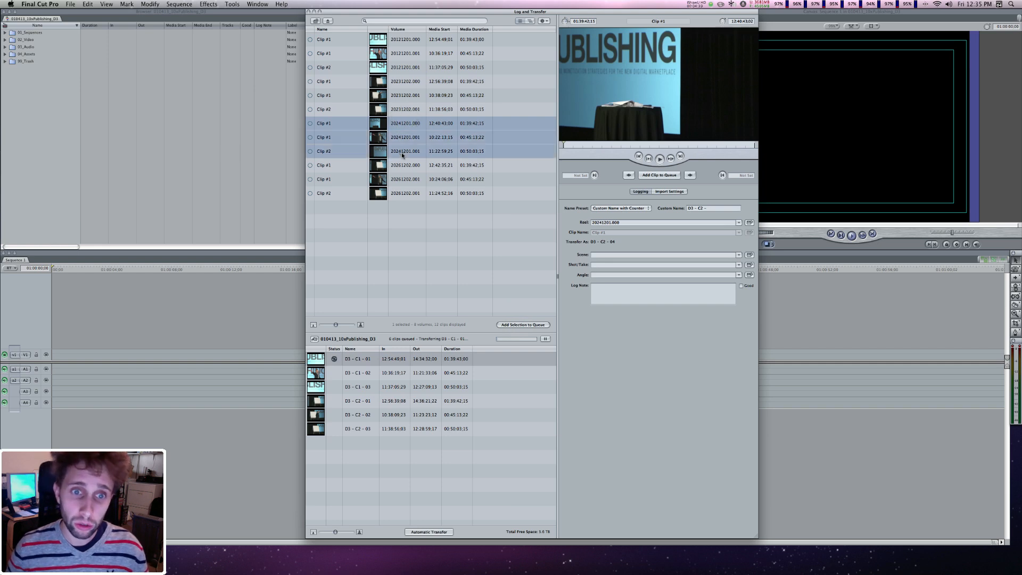
left_click(615, 208)
left_click(614, 214)
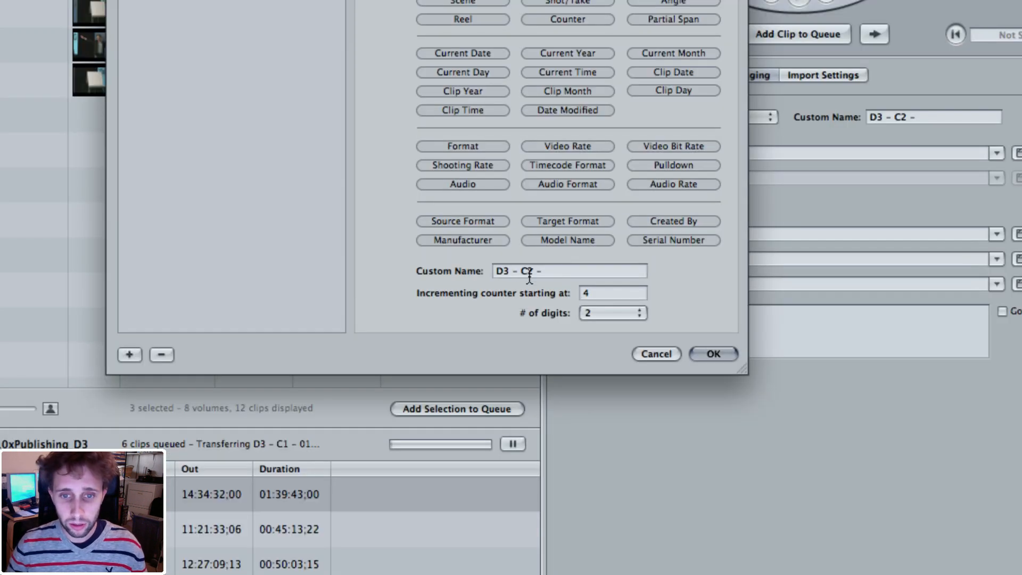
left_click(531, 272)
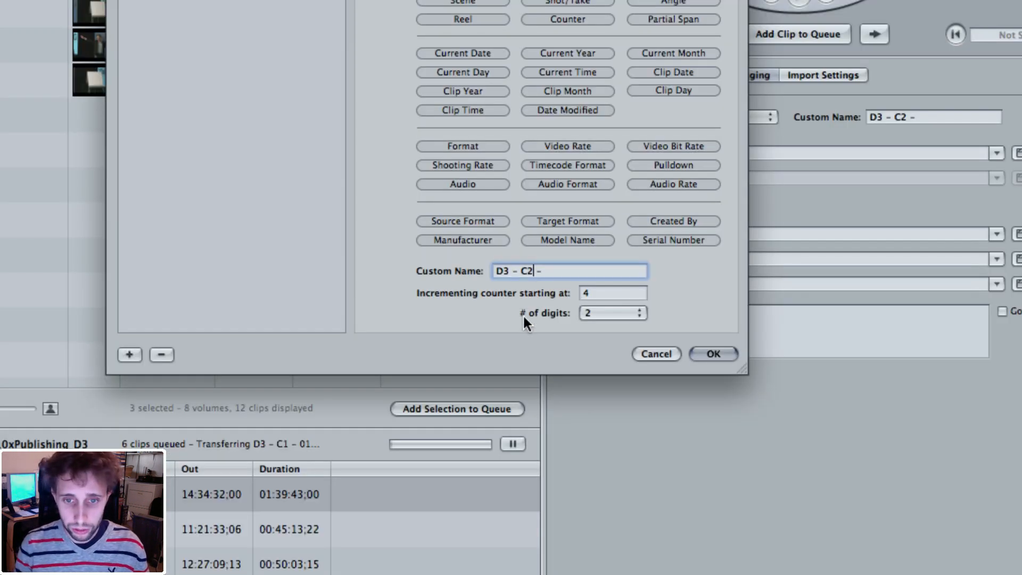
key("BackSpace")
type("3")
left_click(614, 294)
key("BackSpace")
type("1")
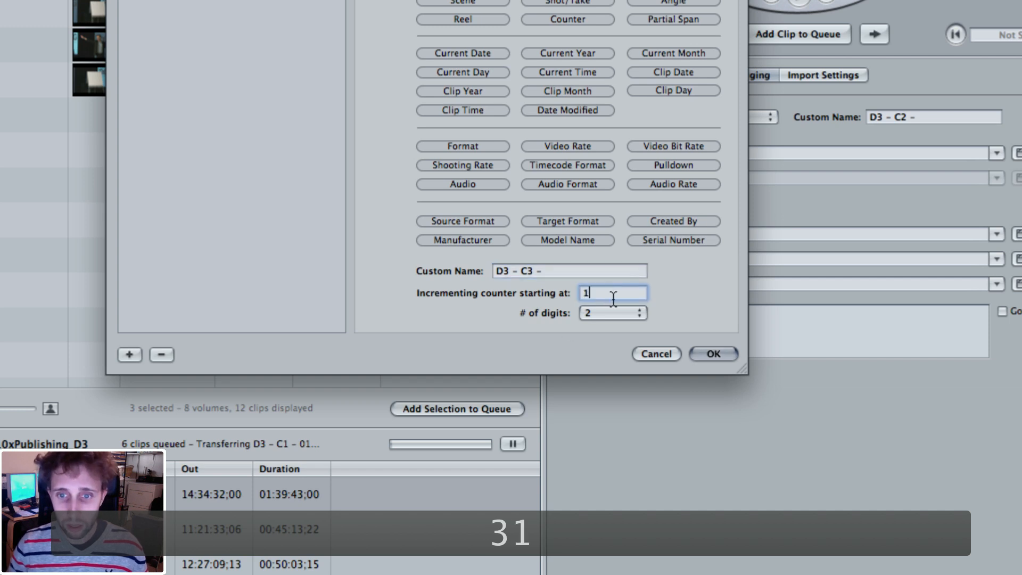
left_click(714, 354)
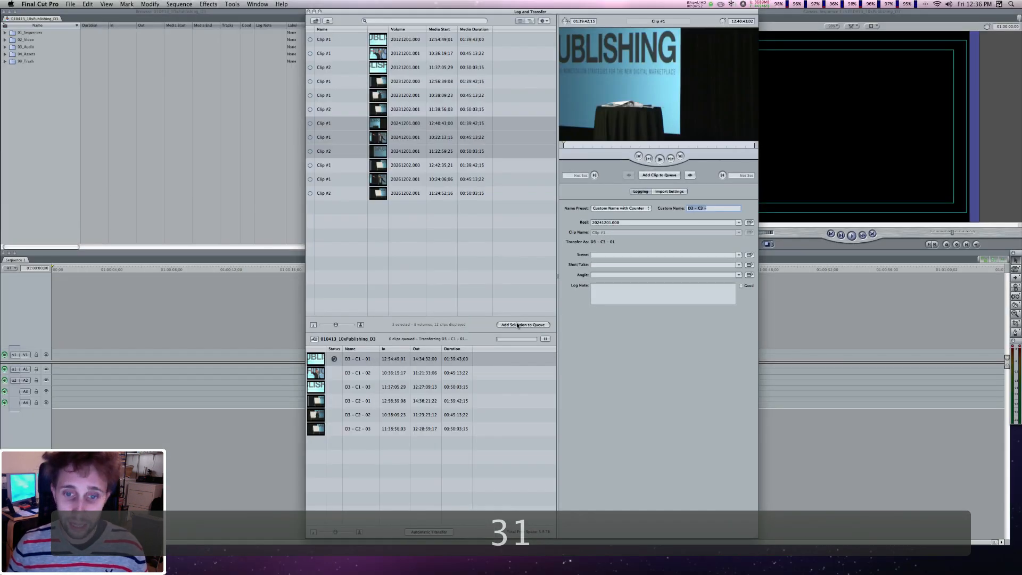
left_click(518, 325)
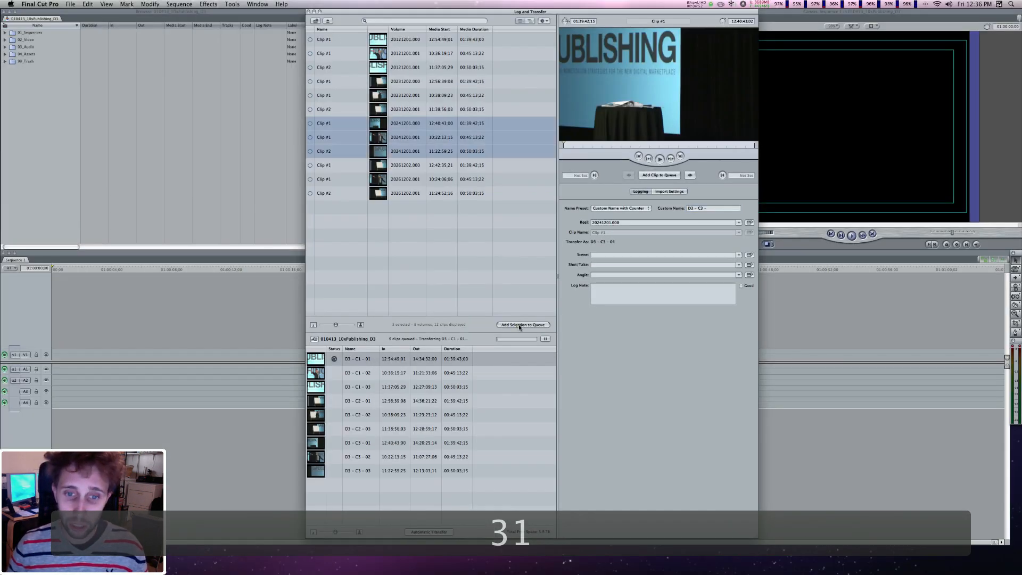
Queue the three clips from volumes 20261202.000 and 20261202.001 with the custom name "D3 - LC -" and the counter starting at 1
left_click(405, 166)
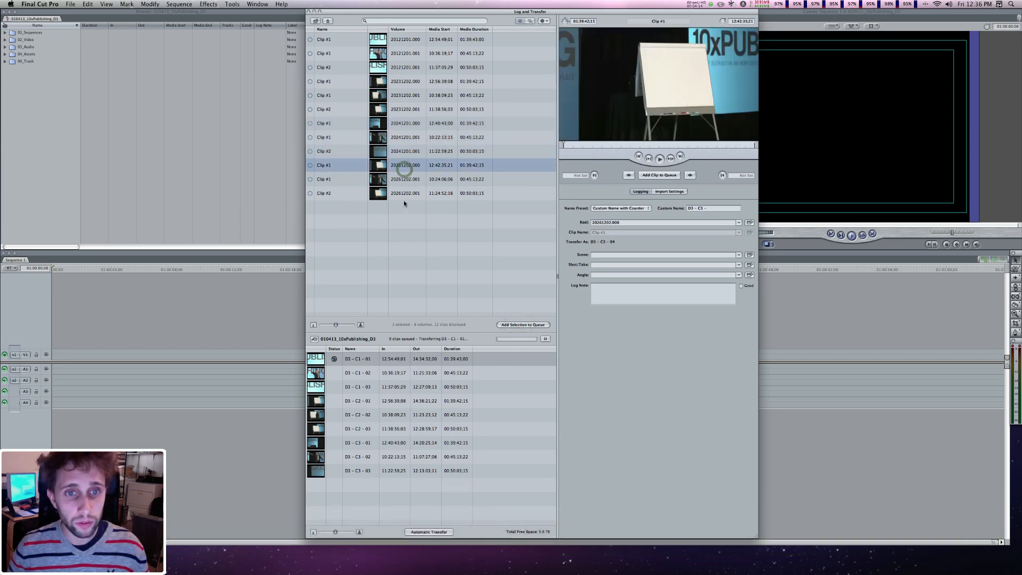
left_click(402, 194, "shift")
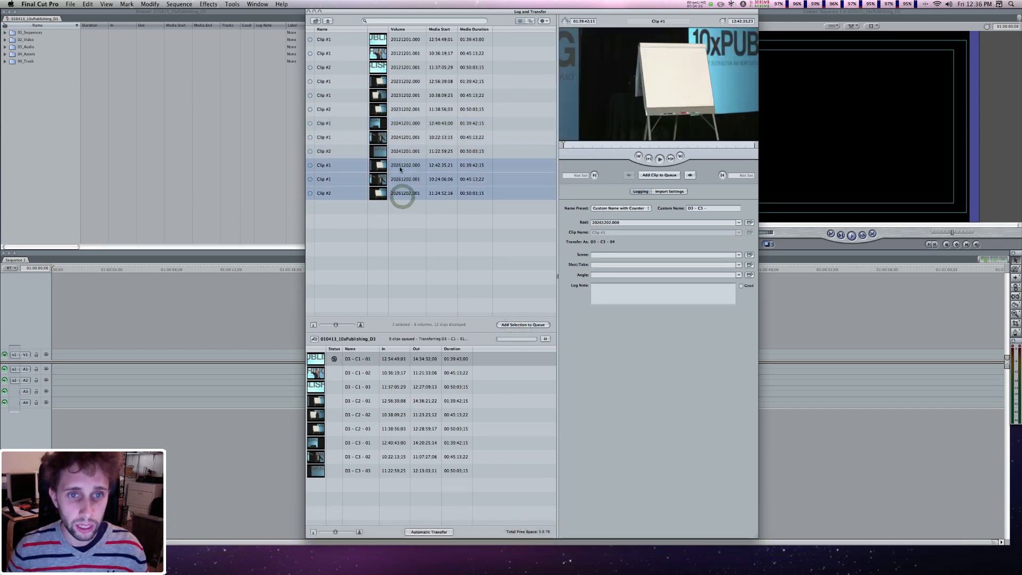
left_click(621, 208)
left_click(604, 230)
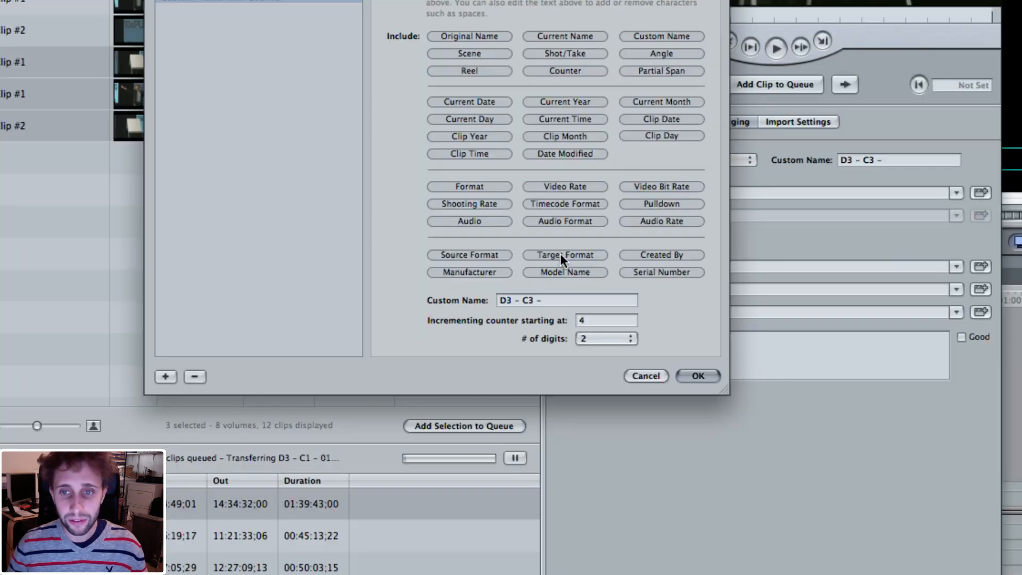
left_click(552, 272)
key("BackSpace")
key("BackSpace")
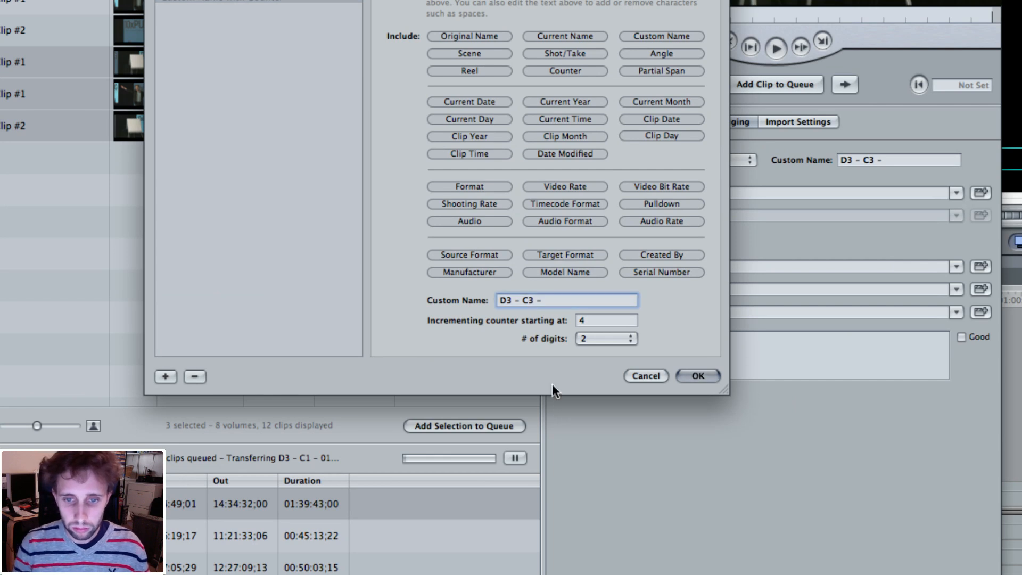
type("LC")
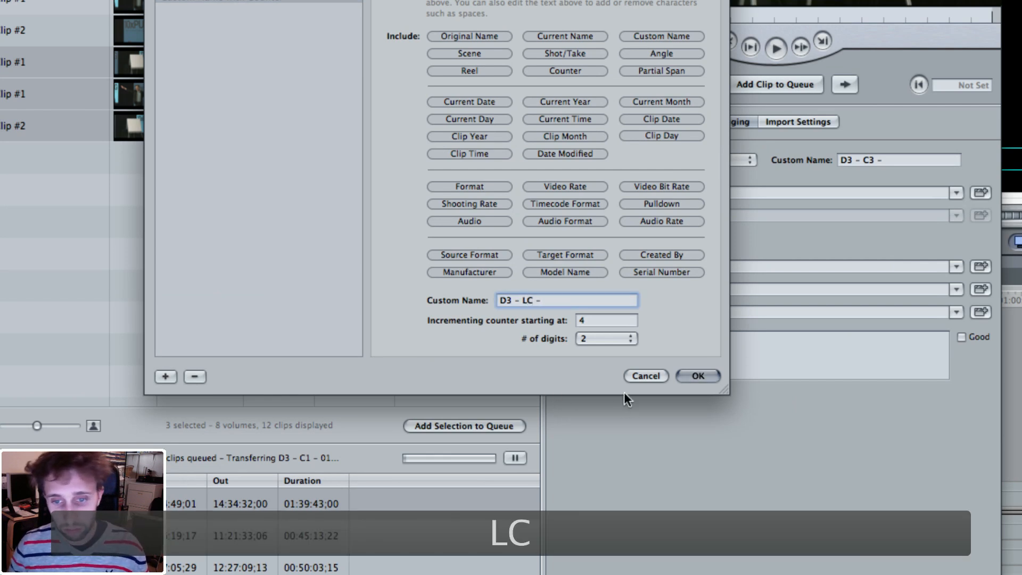
left_click(605, 320)
type("1")
left_click(698, 376)
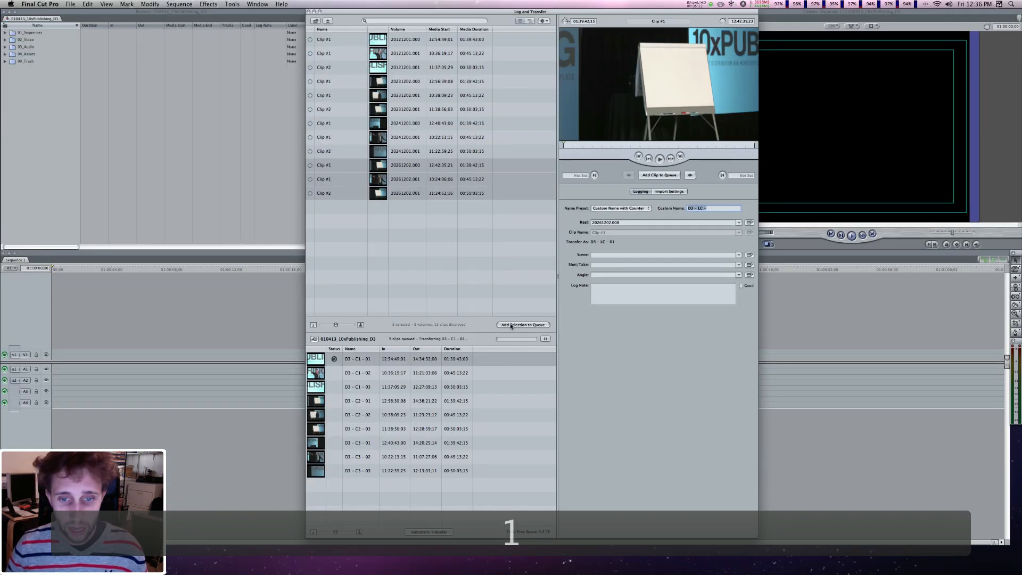
left_click(511, 325)
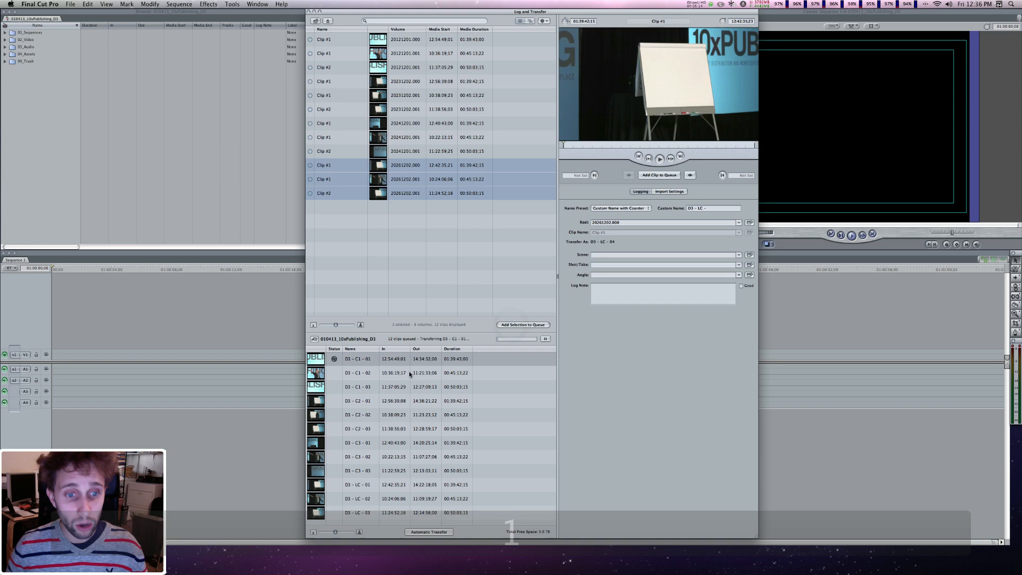